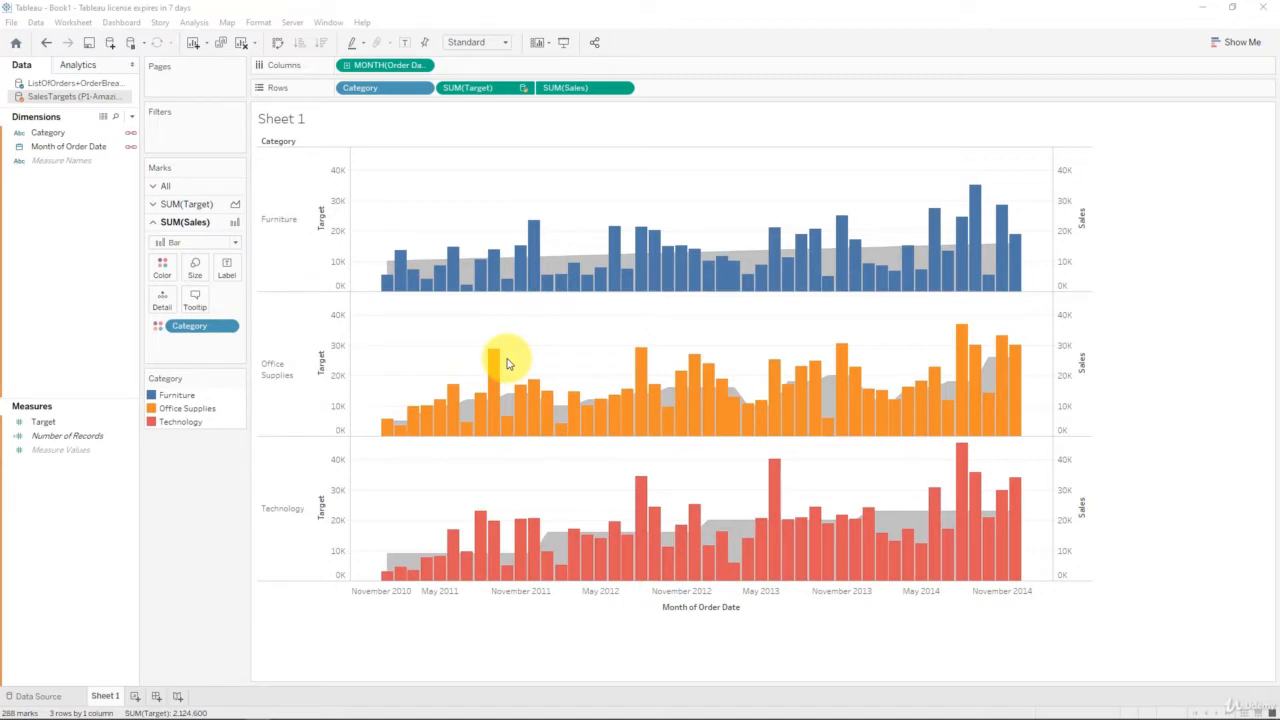
# Step: Move Category from Rows to the Filters shelf, keeping all category values included
pyautogui.moveTo(430, 268)
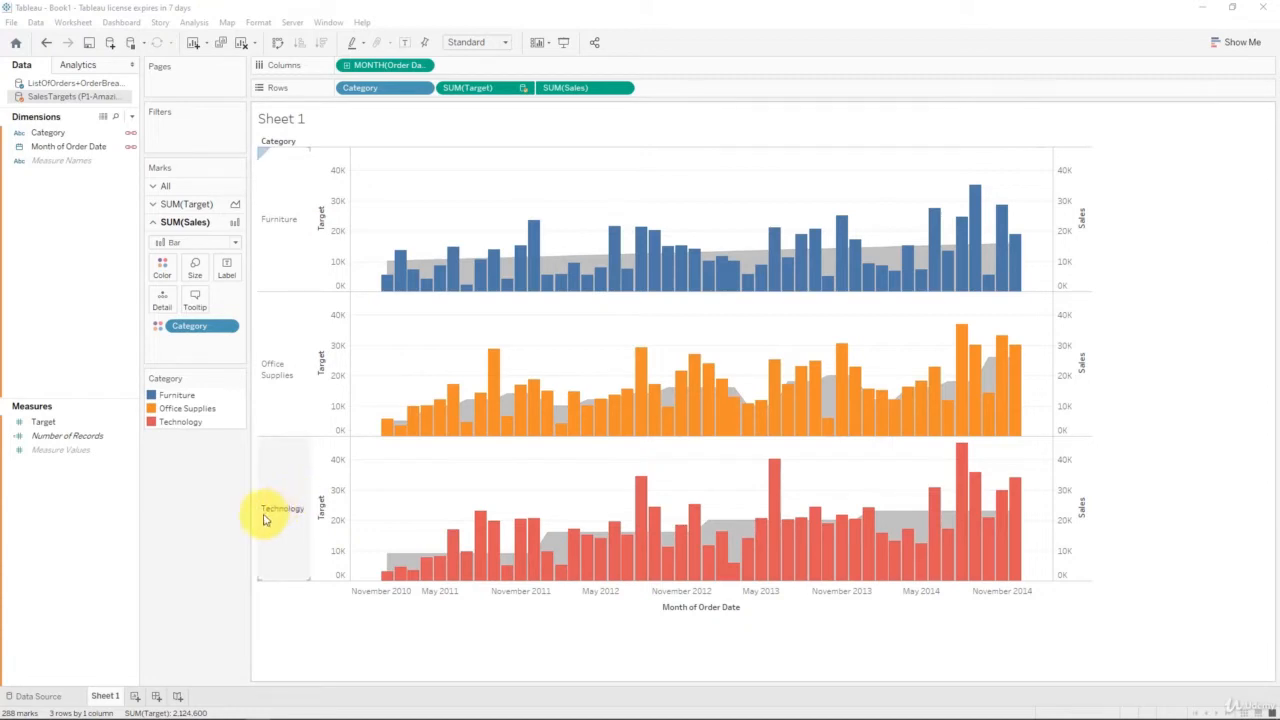
pyautogui.moveTo(445, 573)
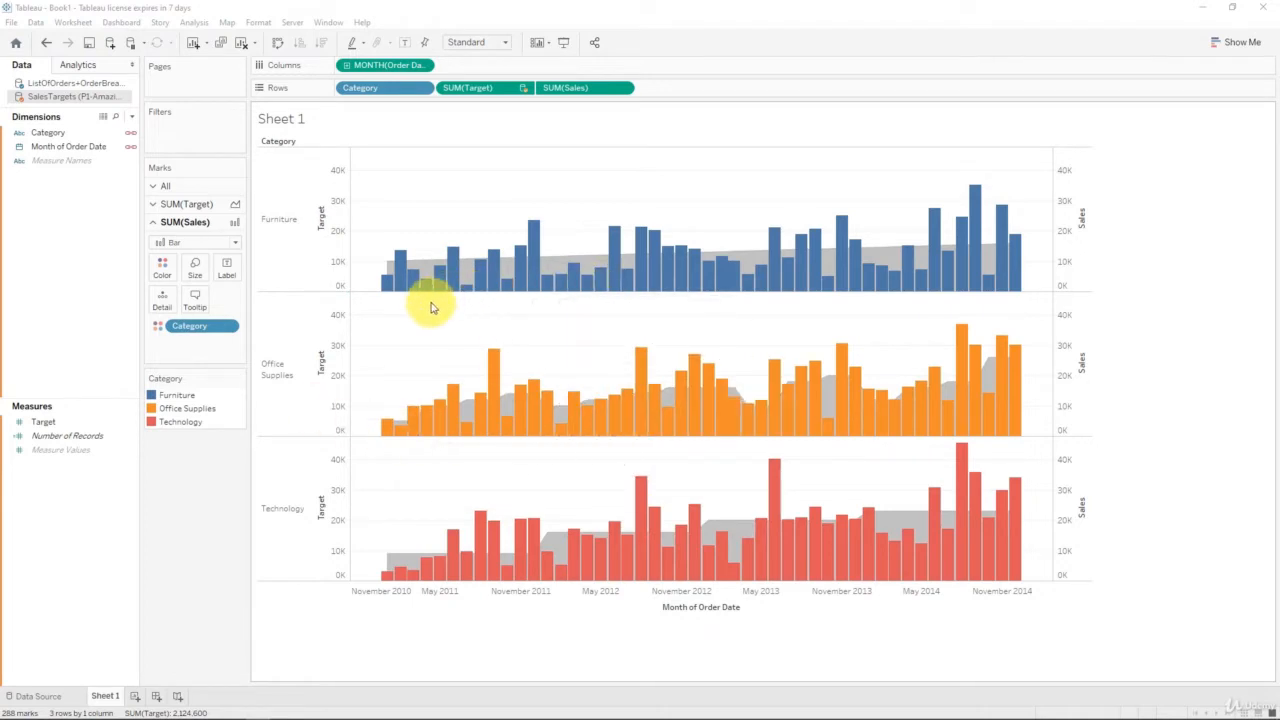
pyautogui.moveTo(465, 268)
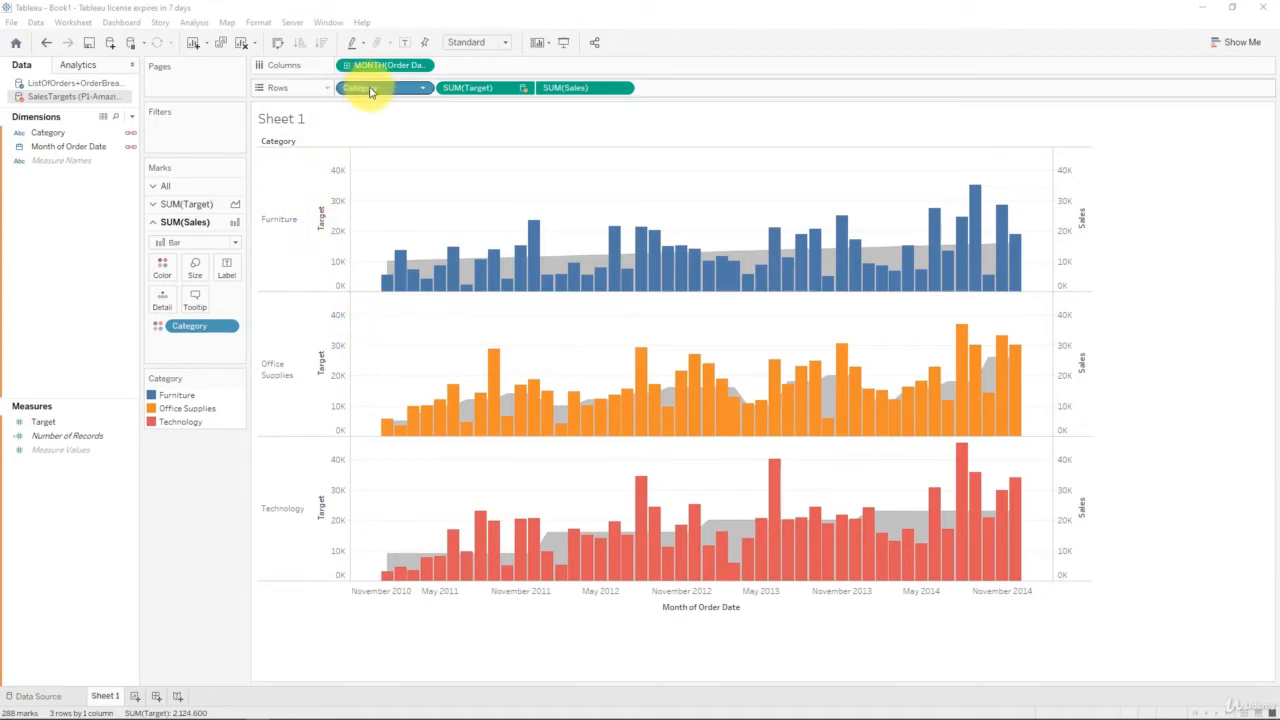
pyautogui.moveTo(371, 87); pyautogui.dragTo(200, 124)
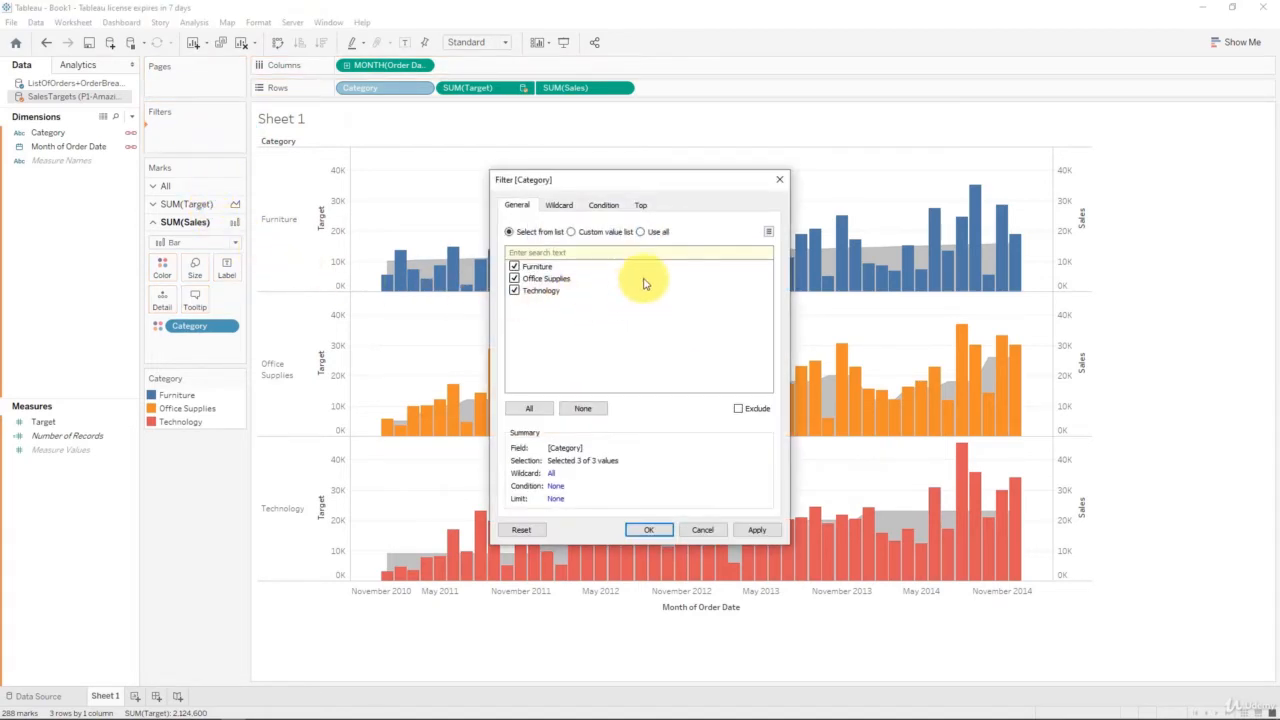
pyautogui.click(529, 408)
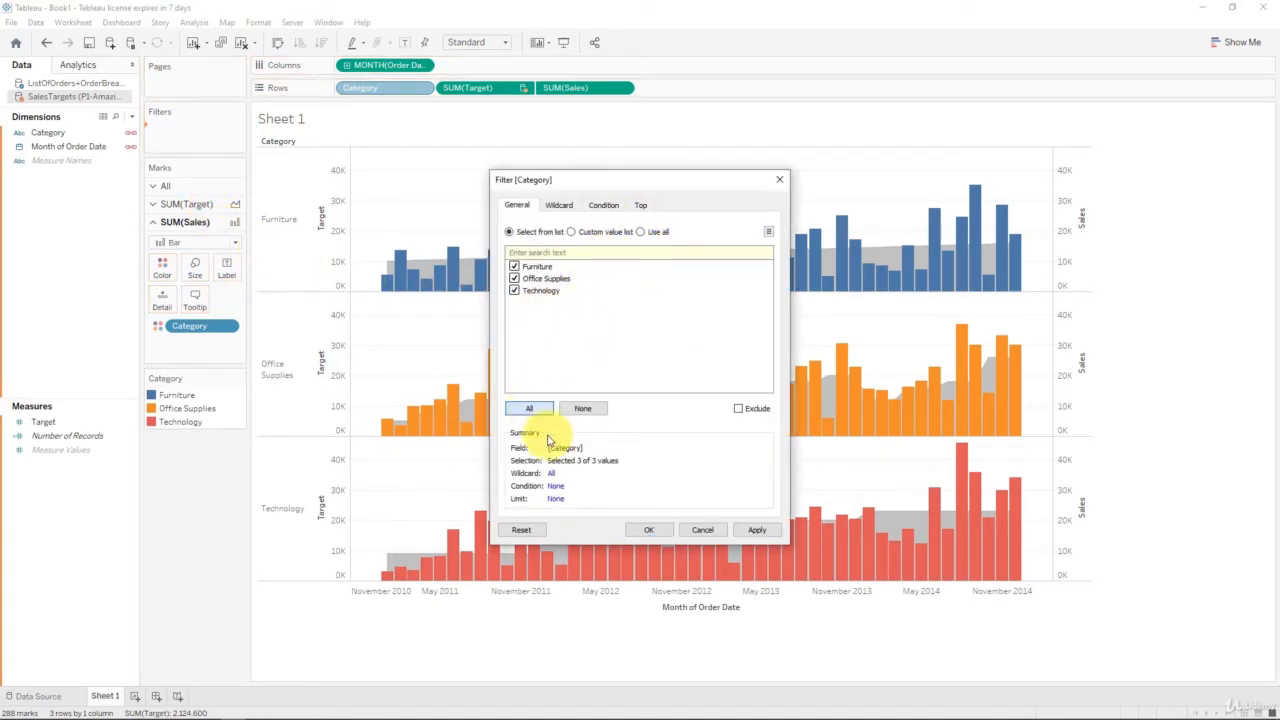
pyautogui.click(645, 527)
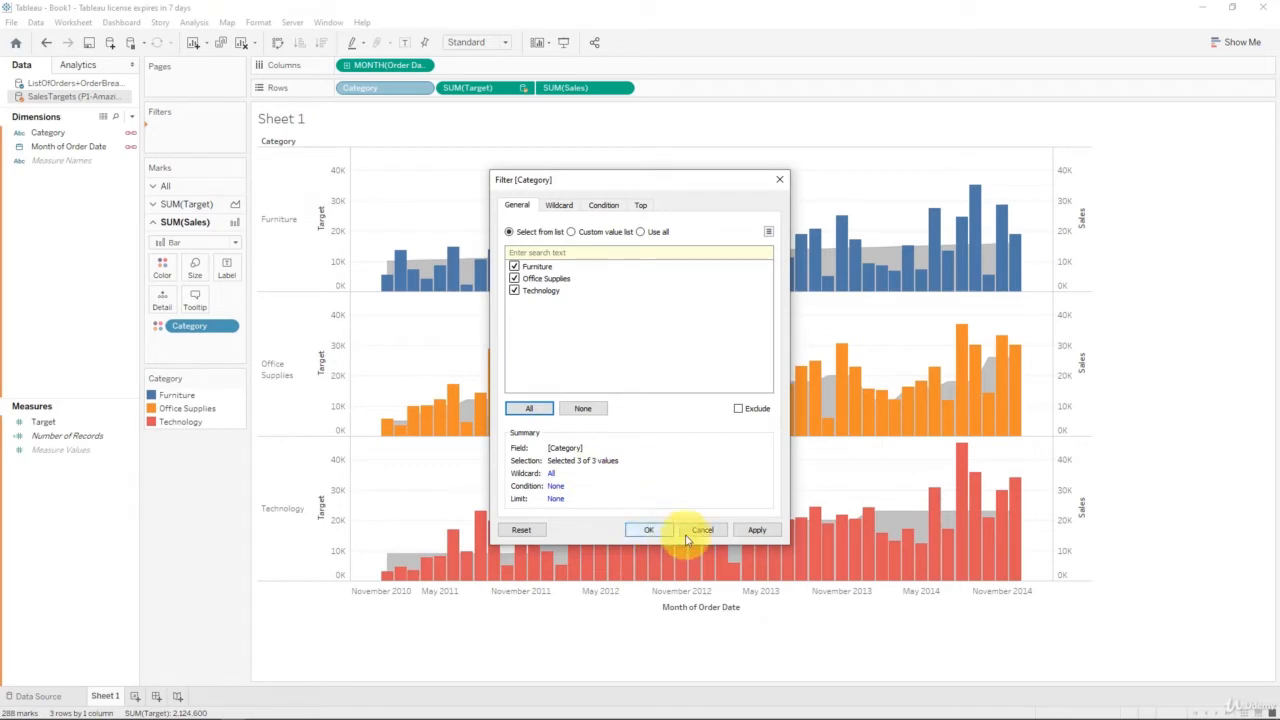
pyautogui.click(755, 531)
pyautogui.click(647, 530)
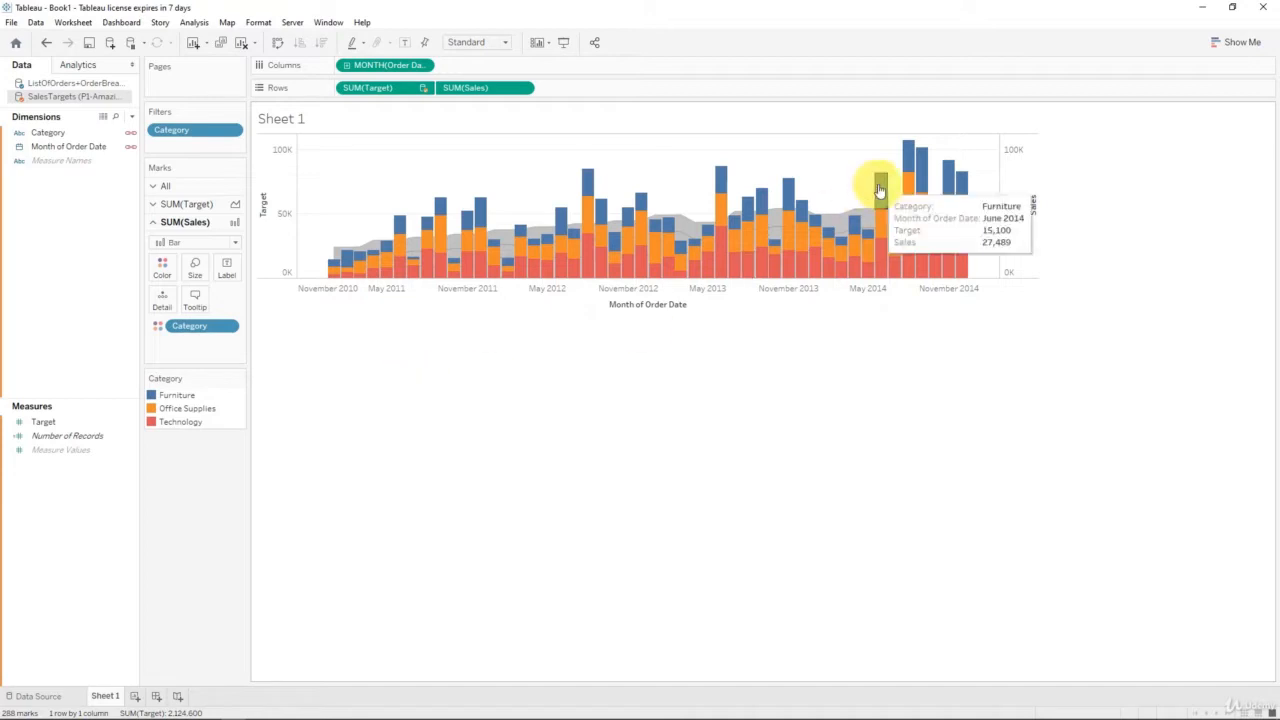
# Step: Show the Category filter card and dock it under the legend
pyautogui.rightClick(214, 132)
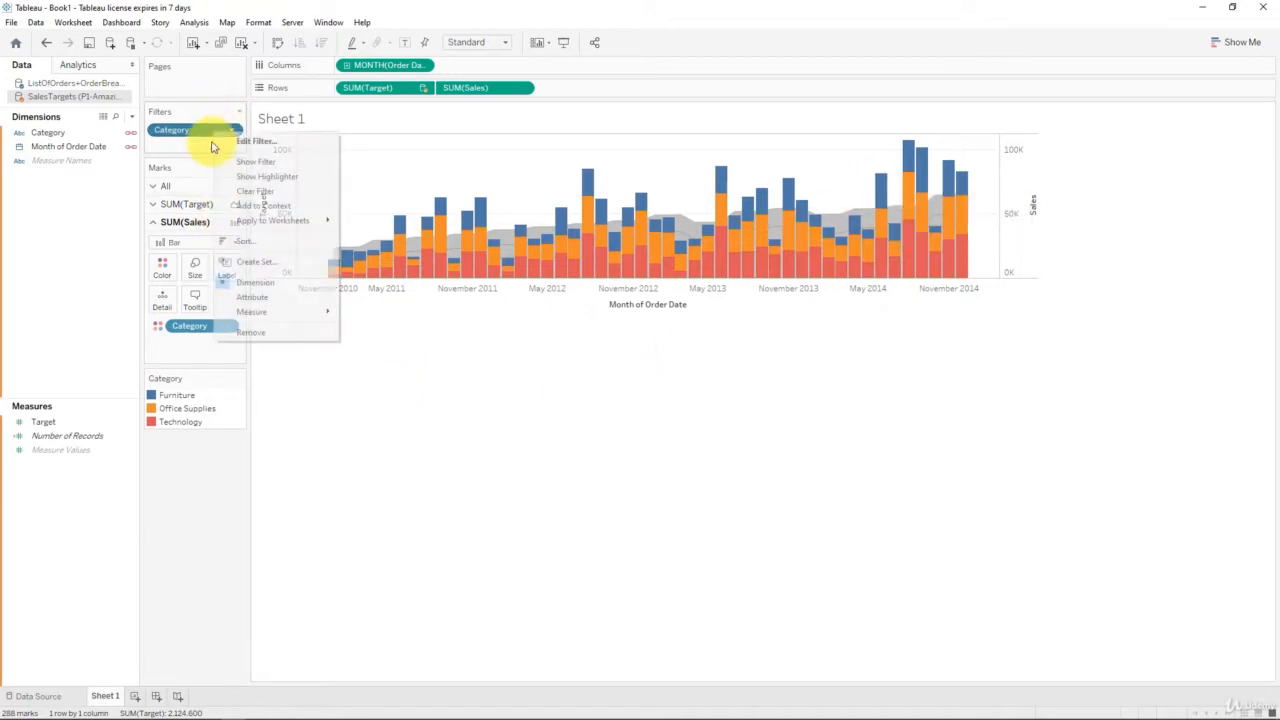
pyautogui.click(270, 163)
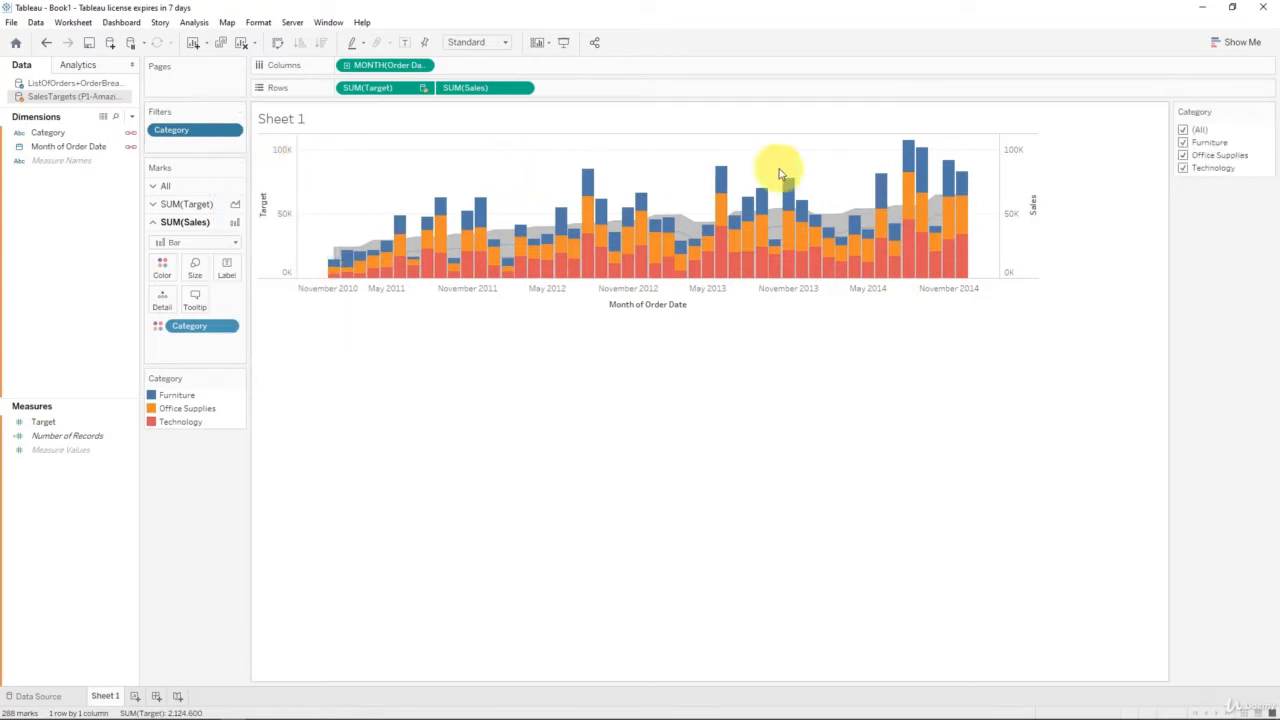
pyautogui.moveTo(1171, 157); pyautogui.dragTo(171, 471)
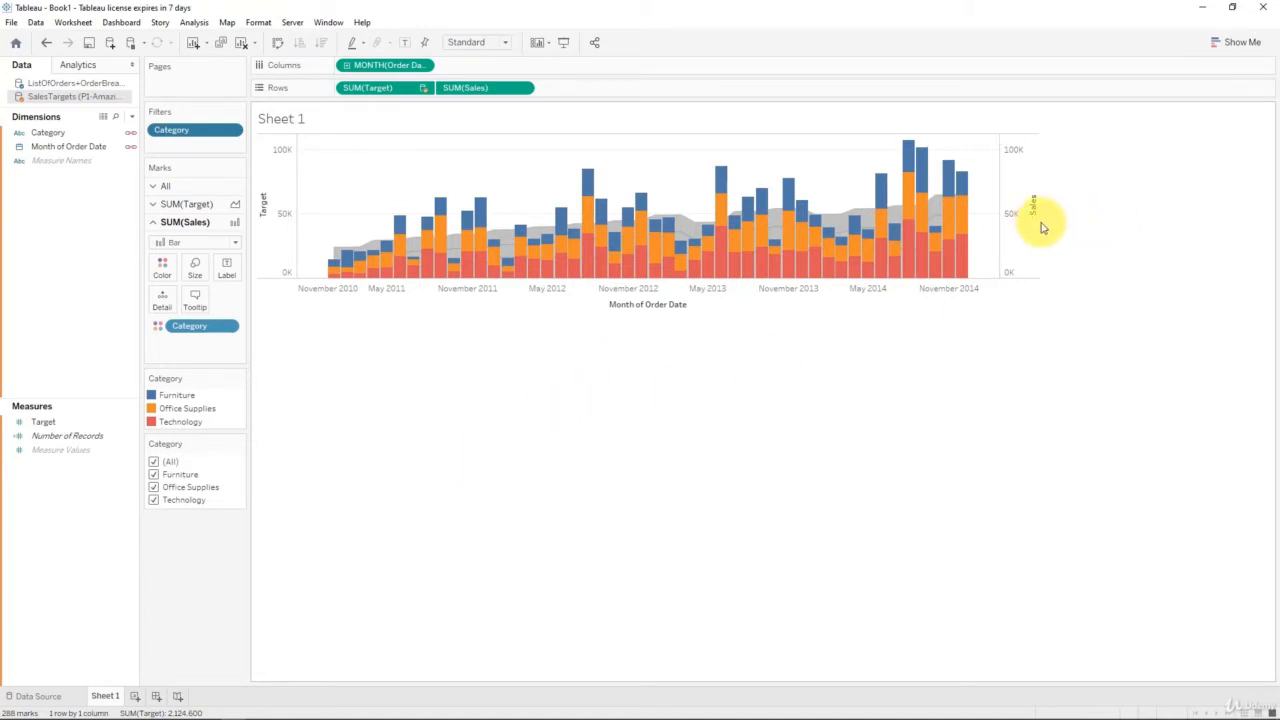
# Step: Make the chart narrower and check the bar Size settings
pyautogui.moveTo(1036, 225); pyautogui.dragTo(994, 223)
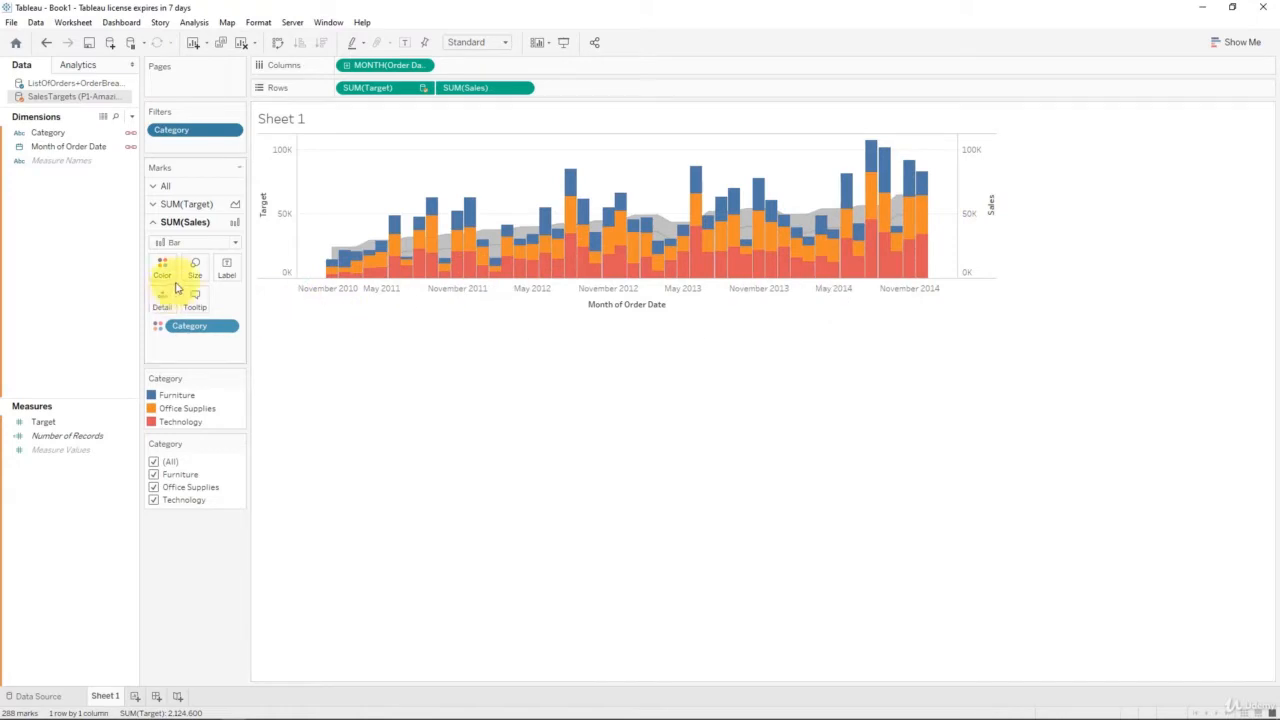
pyautogui.click(192, 272)
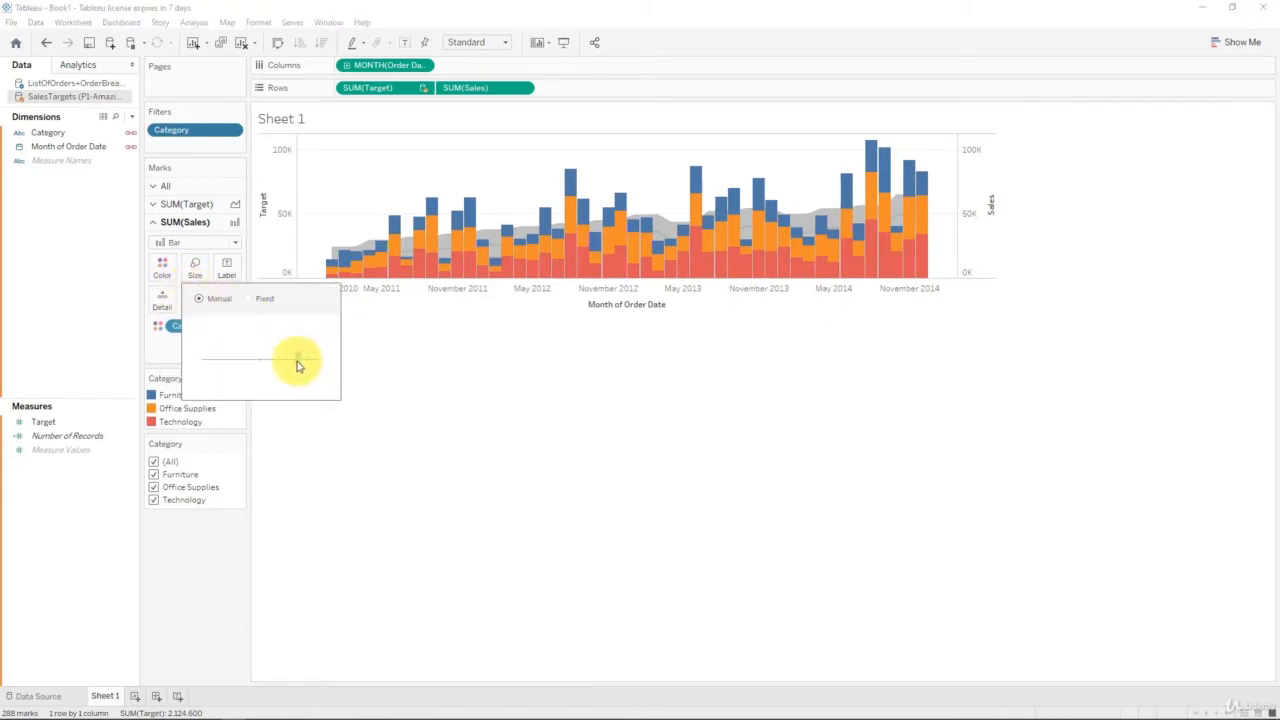
pyautogui.click(337, 487)
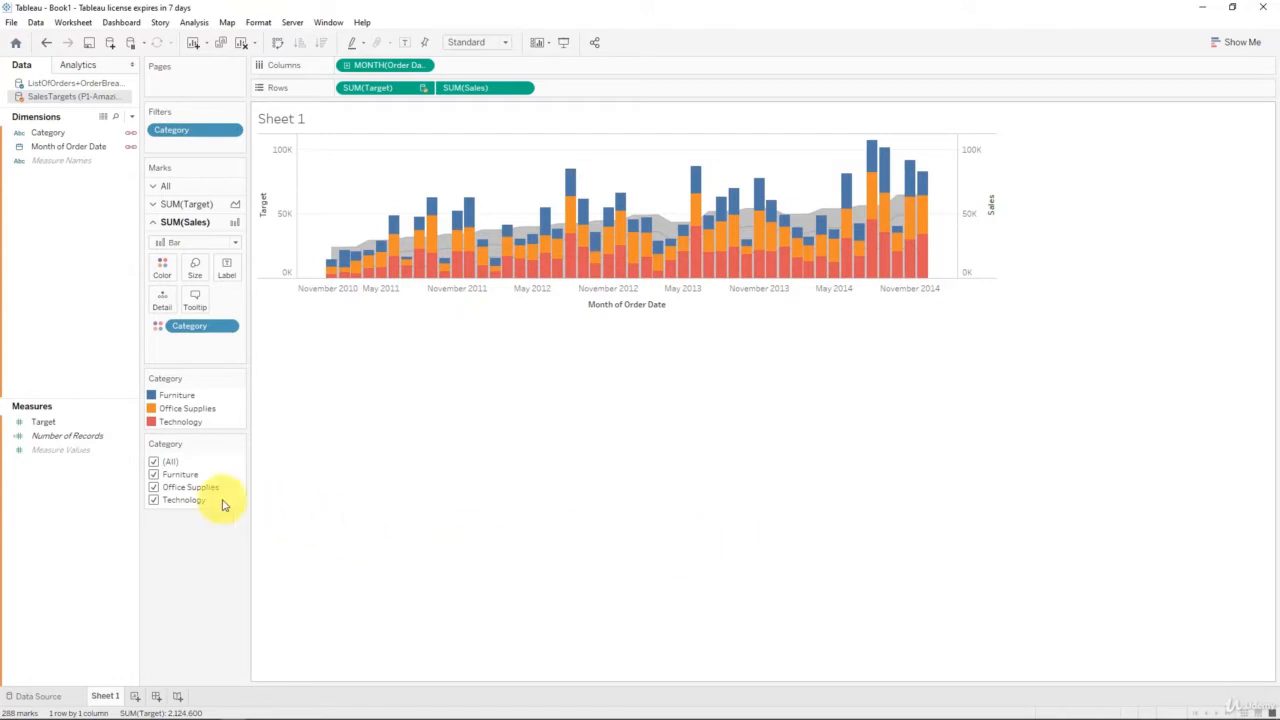
# Step: Switch the Category filter to Single Value (list) and hide its "All" option
pyautogui.click(238, 444)
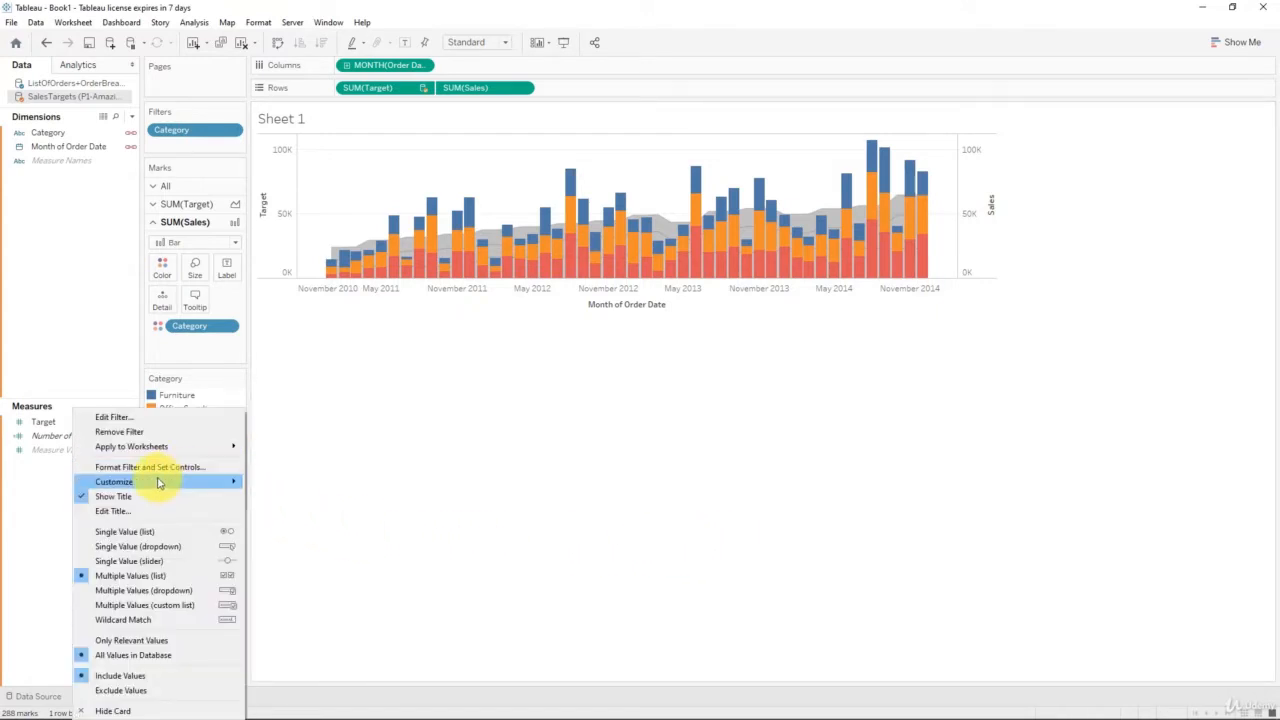
pyautogui.moveTo(143, 481)
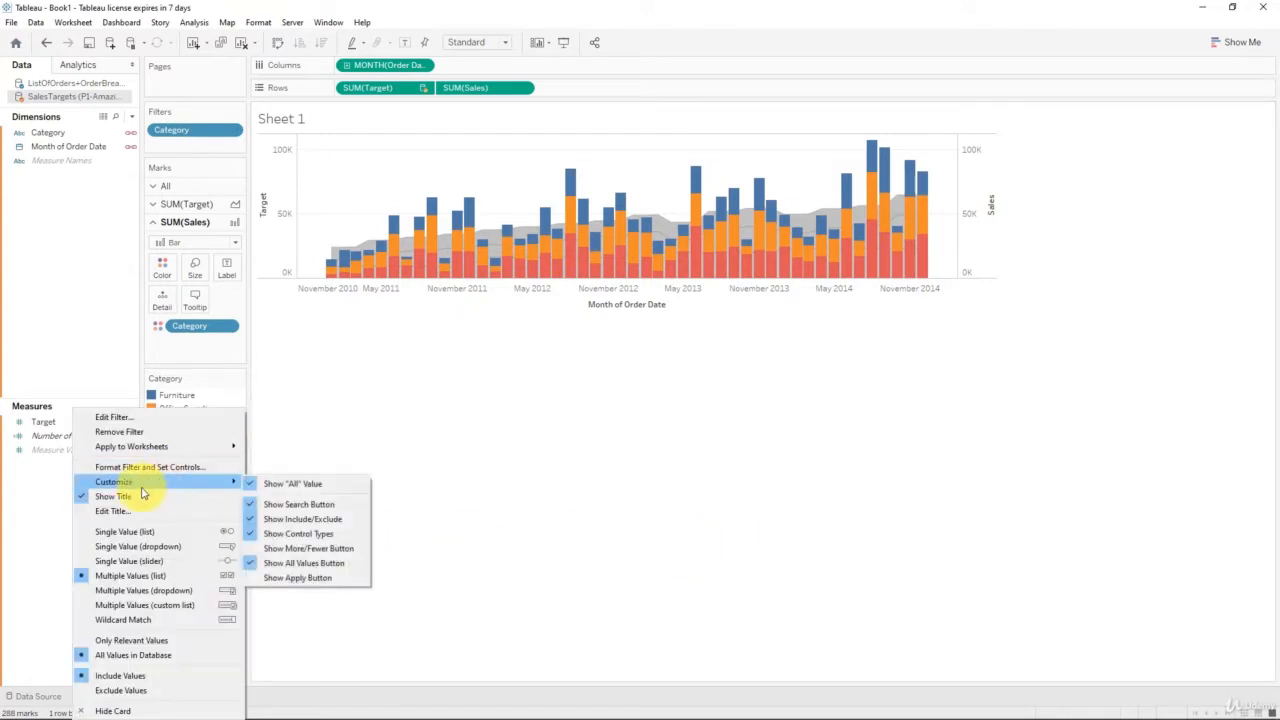
pyautogui.click(185, 531)
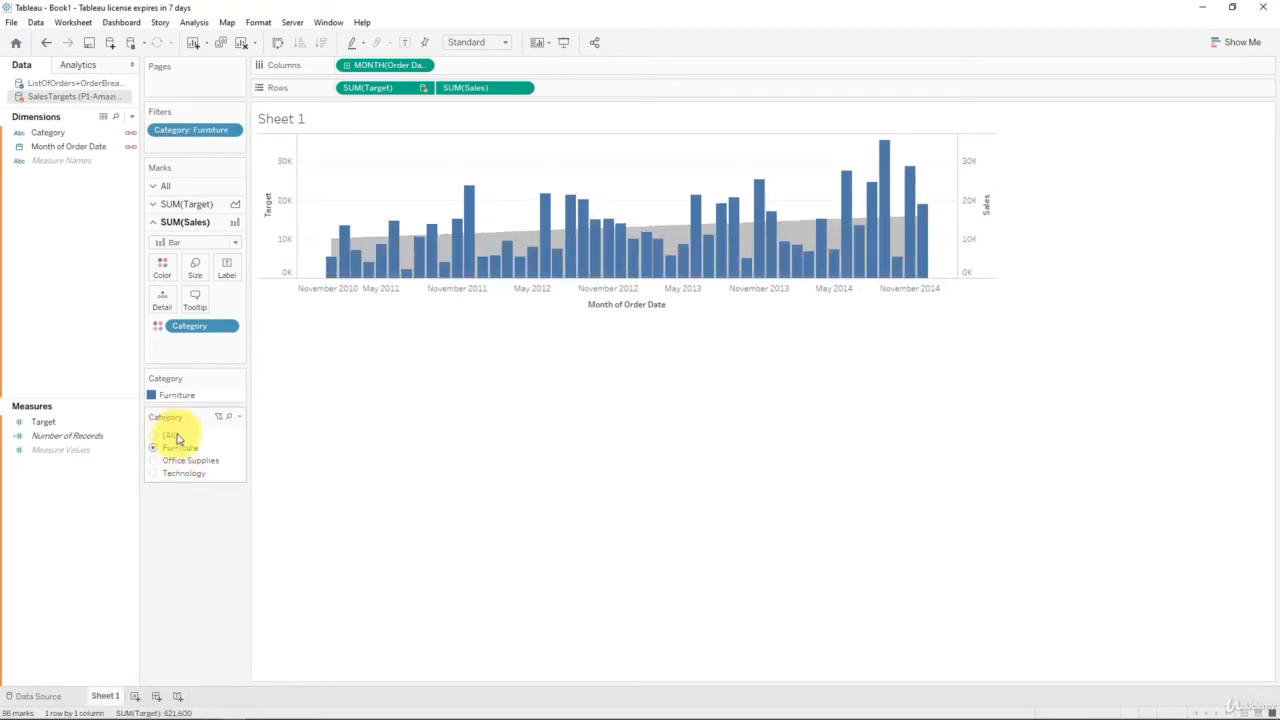
pyautogui.click(239, 421)
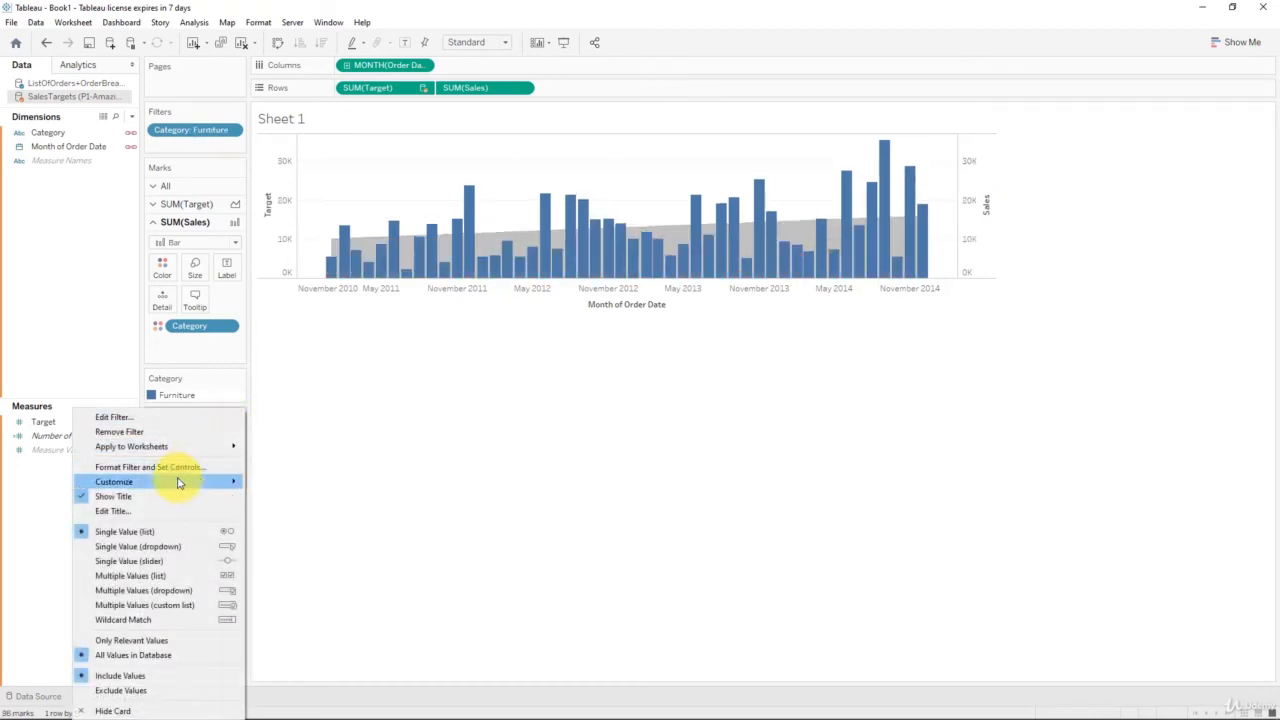
pyautogui.moveTo(180, 481)
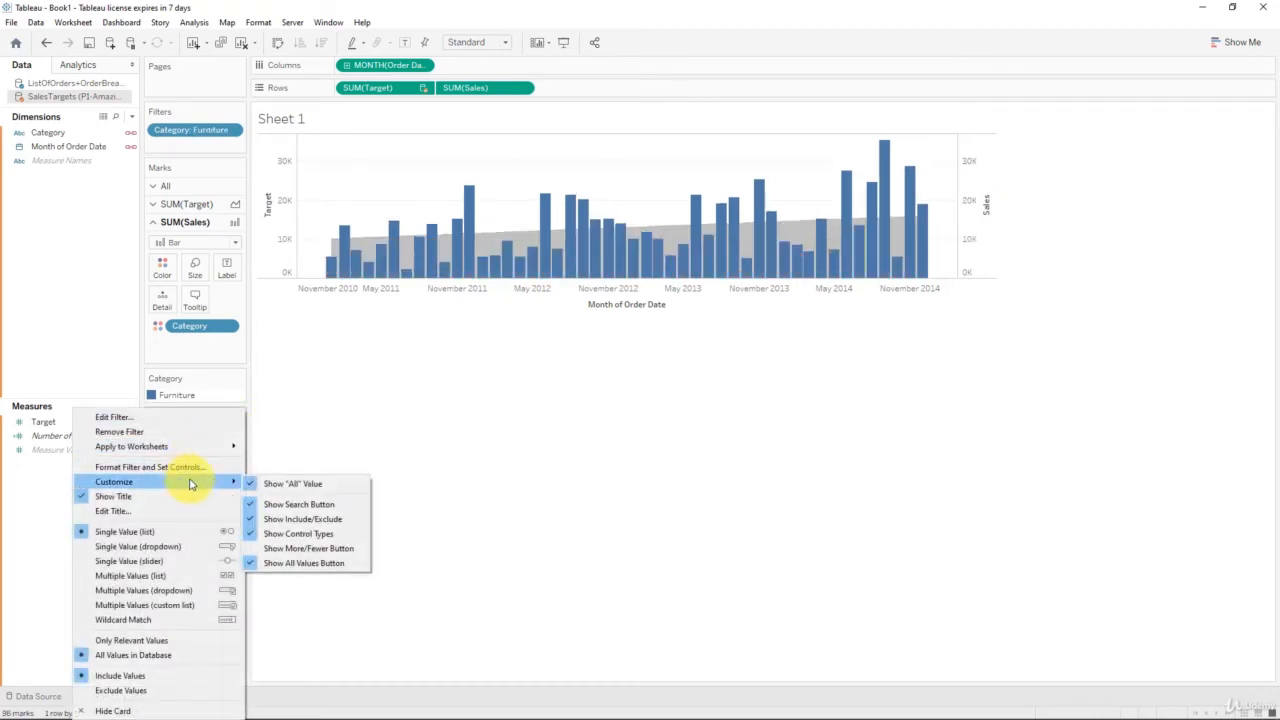
pyautogui.click(281, 485)
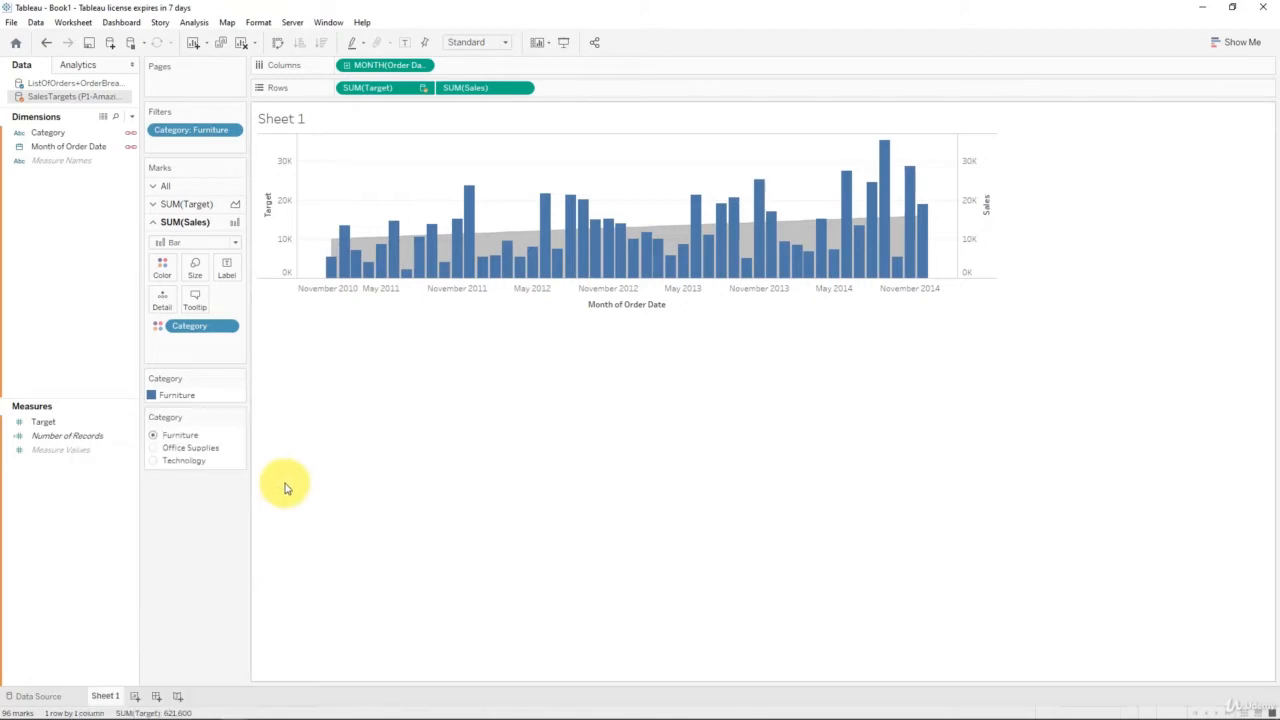
# Step: Try Office Supplies and Furniture in the filter, ending on Technology
pyautogui.click(154, 448)
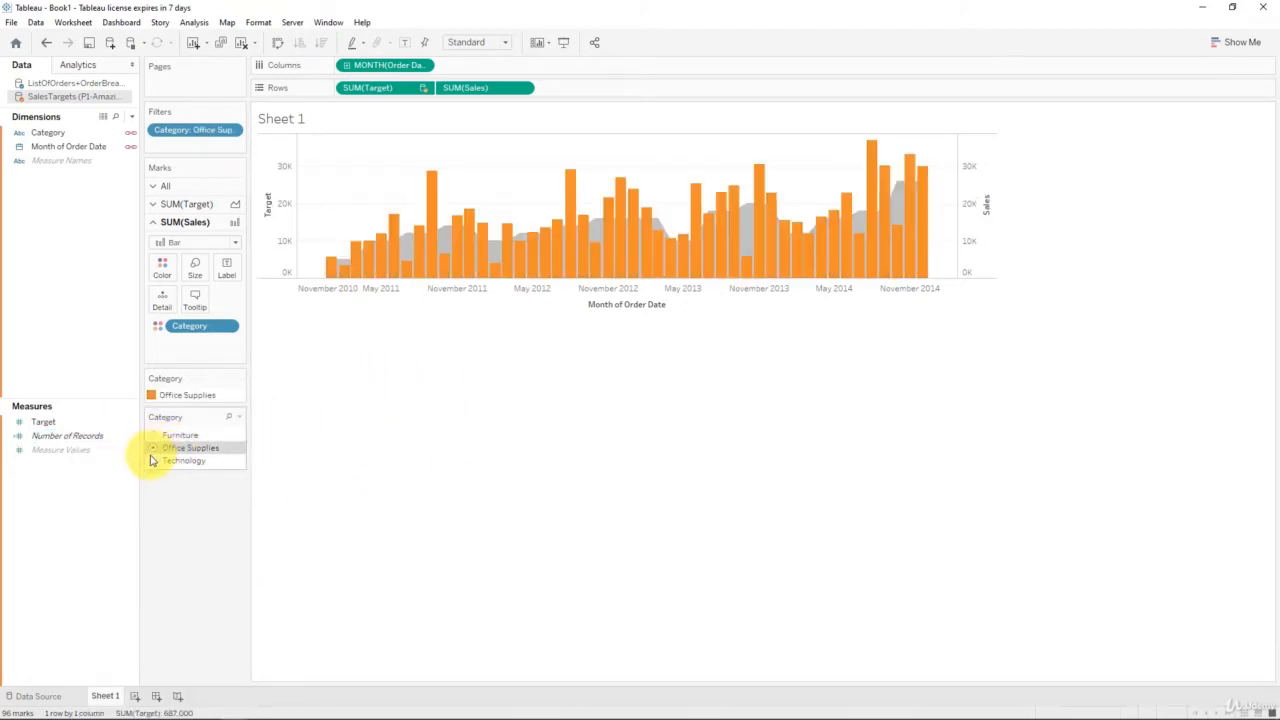
pyautogui.click(152, 461)
pyautogui.click(153, 436)
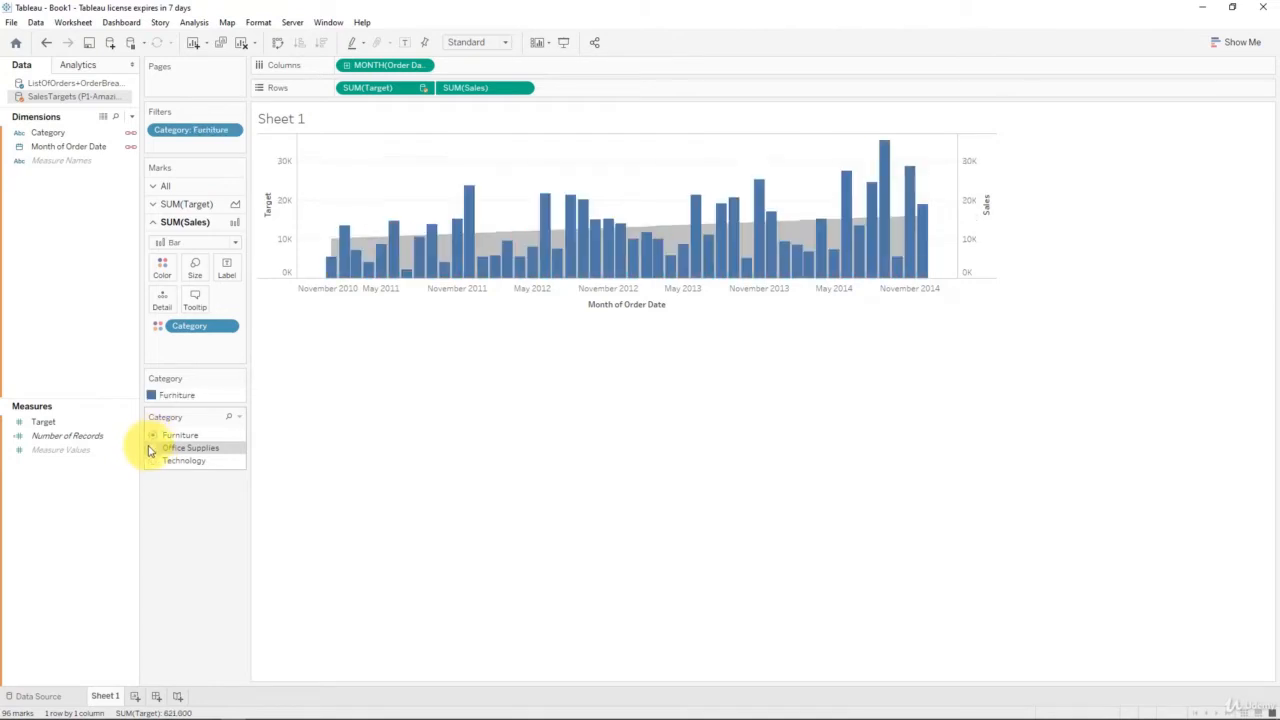
pyautogui.click(153, 461)
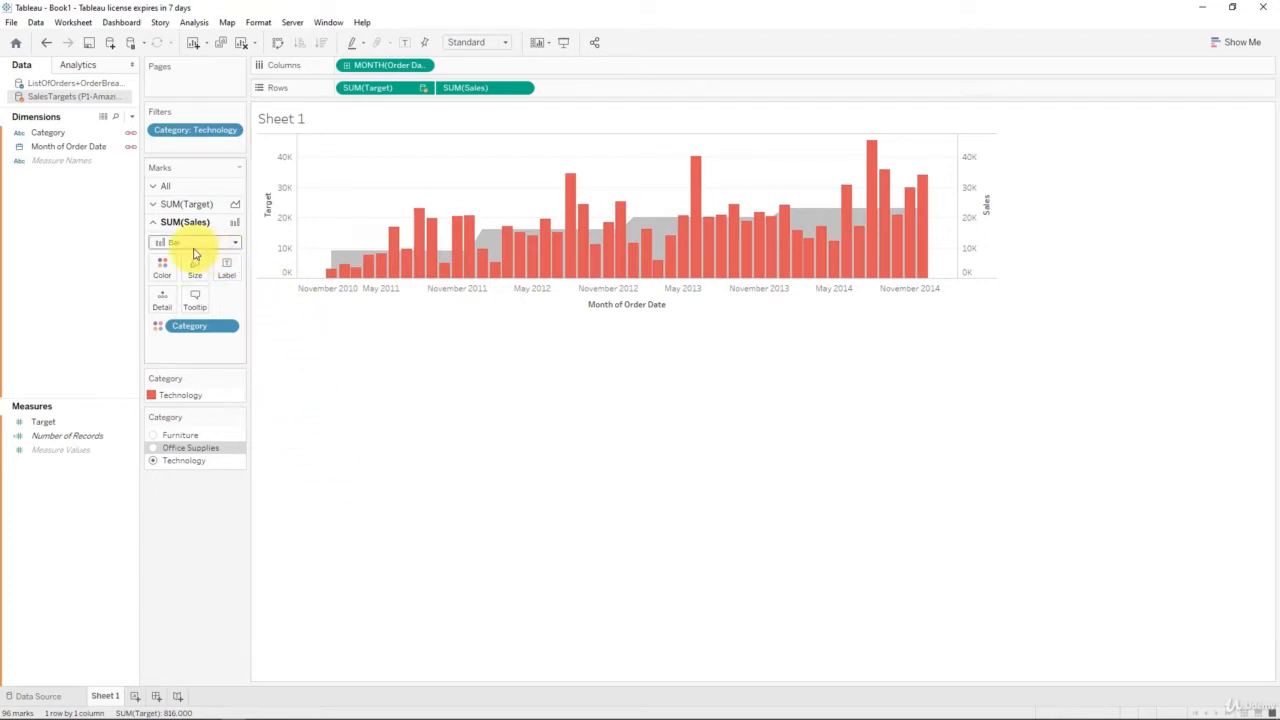
# Step: Remove Category from the SUM(Target) marks card so the target covers all categories
pyautogui.click(200, 204)
pyautogui.moveTo(200, 308); pyautogui.dragTo(115, 348)
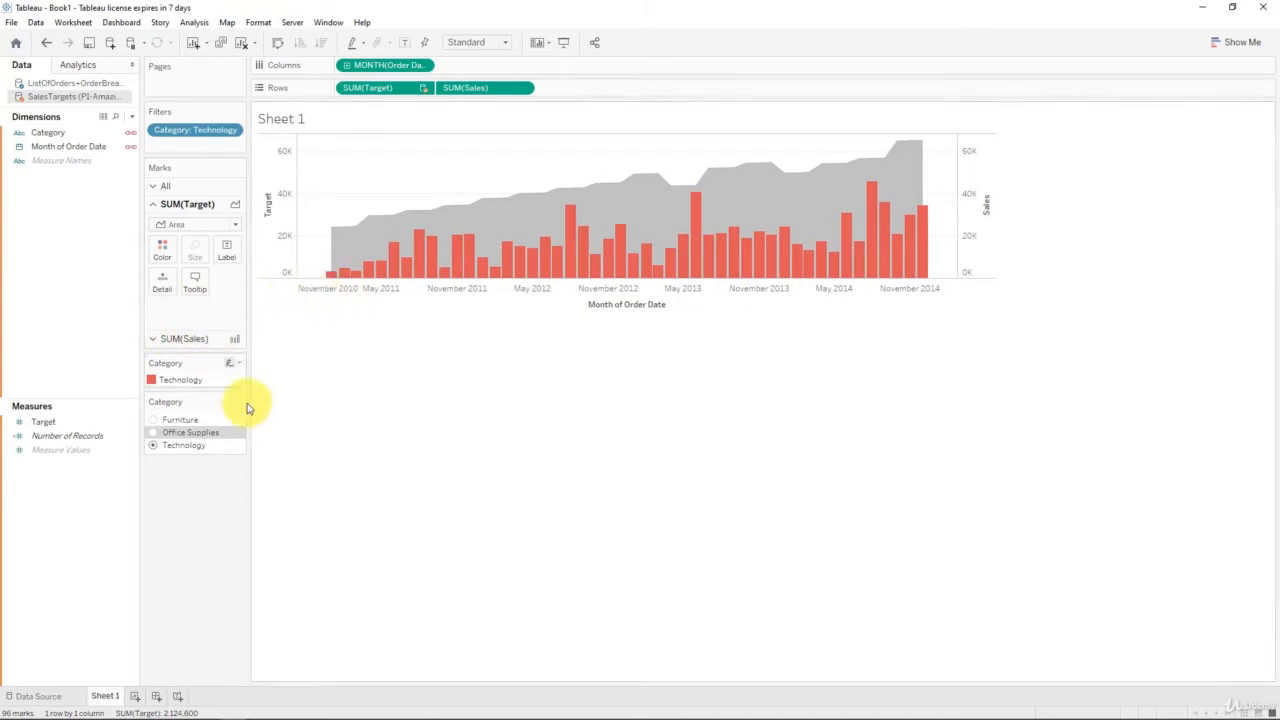
pyautogui.moveTo(278, 170); pyautogui.dragTo(142, 162)
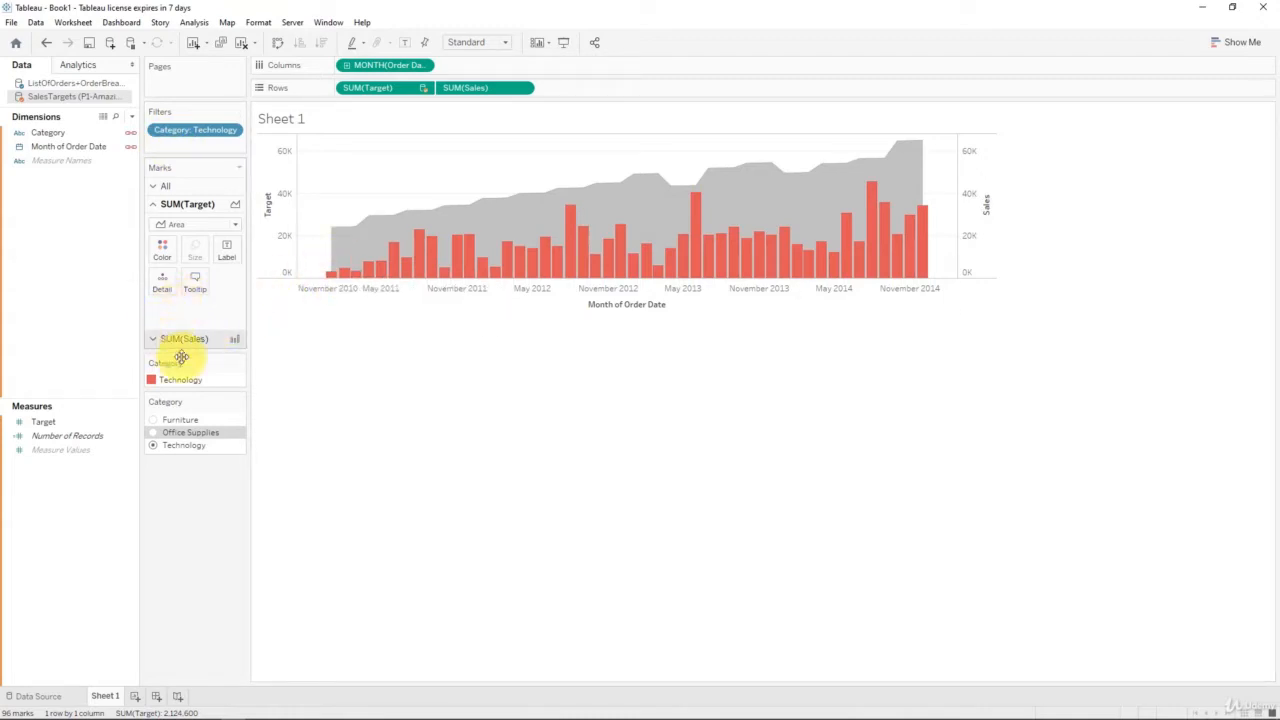
# Step: Cycle the filter through Furniture, Office Supplies and back to Technology
pyautogui.click(154, 420)
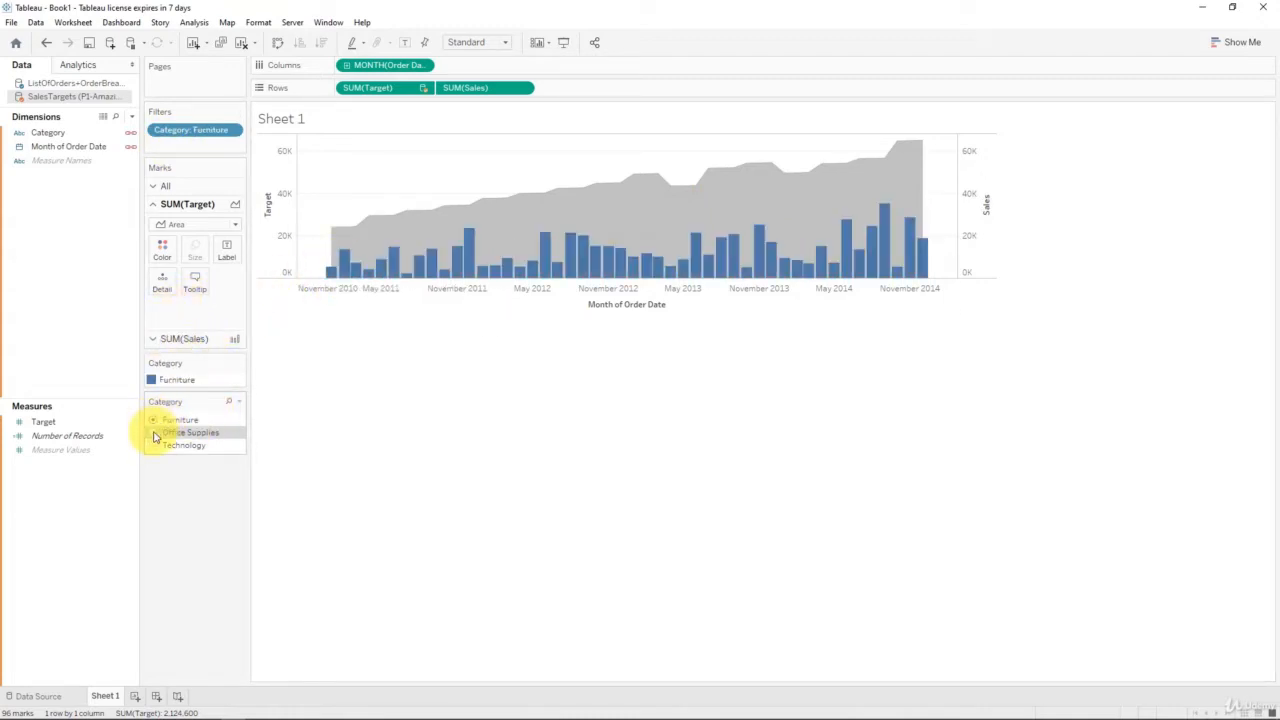
pyautogui.click(155, 432)
pyautogui.click(152, 446)
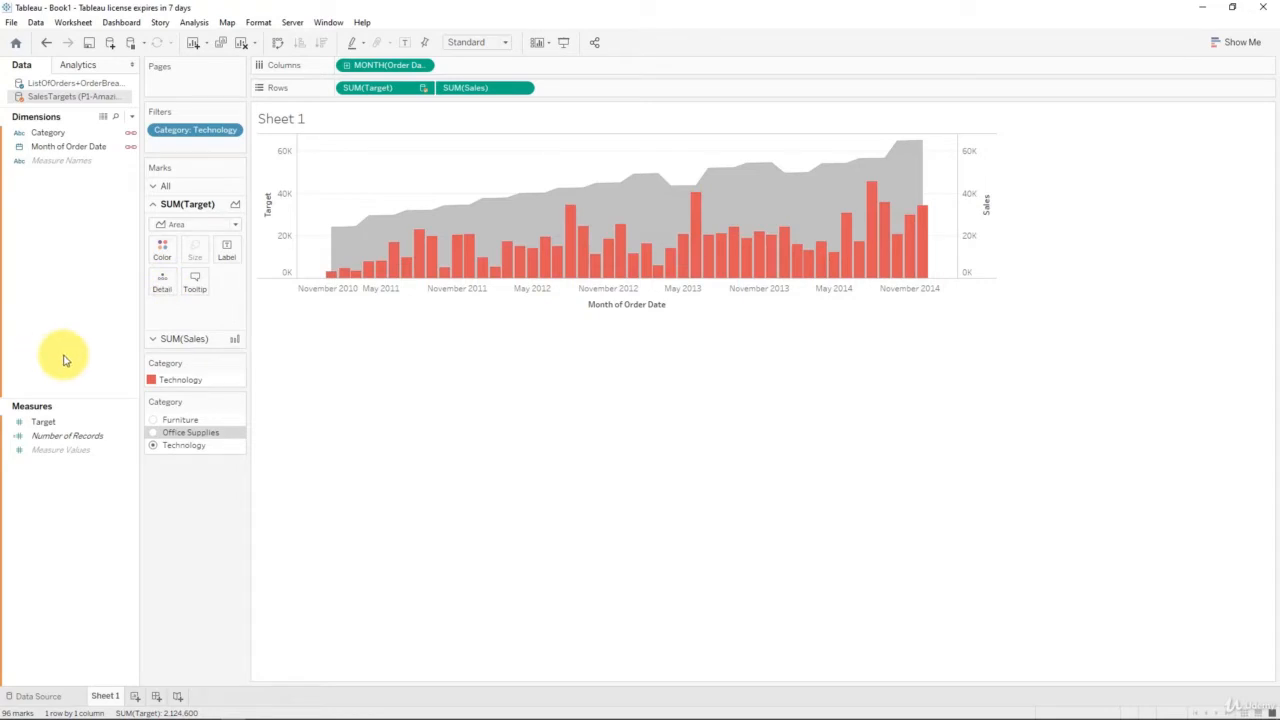
# Step: Add Category to Rows and preview Furniture, Office Supplies and Technology
pyautogui.moveTo(372, 252)
pyautogui.moveTo(36, 132); pyautogui.dragTo(336, 88)
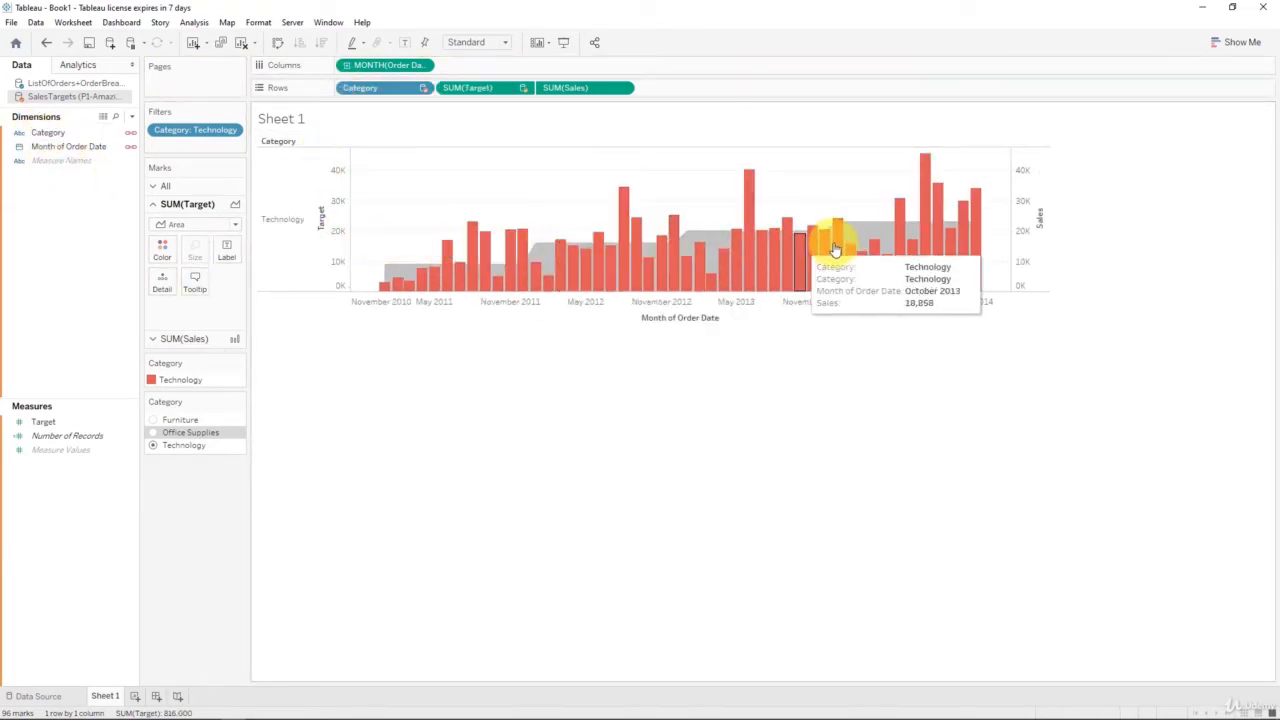
pyautogui.click(156, 420)
pyautogui.click(156, 432)
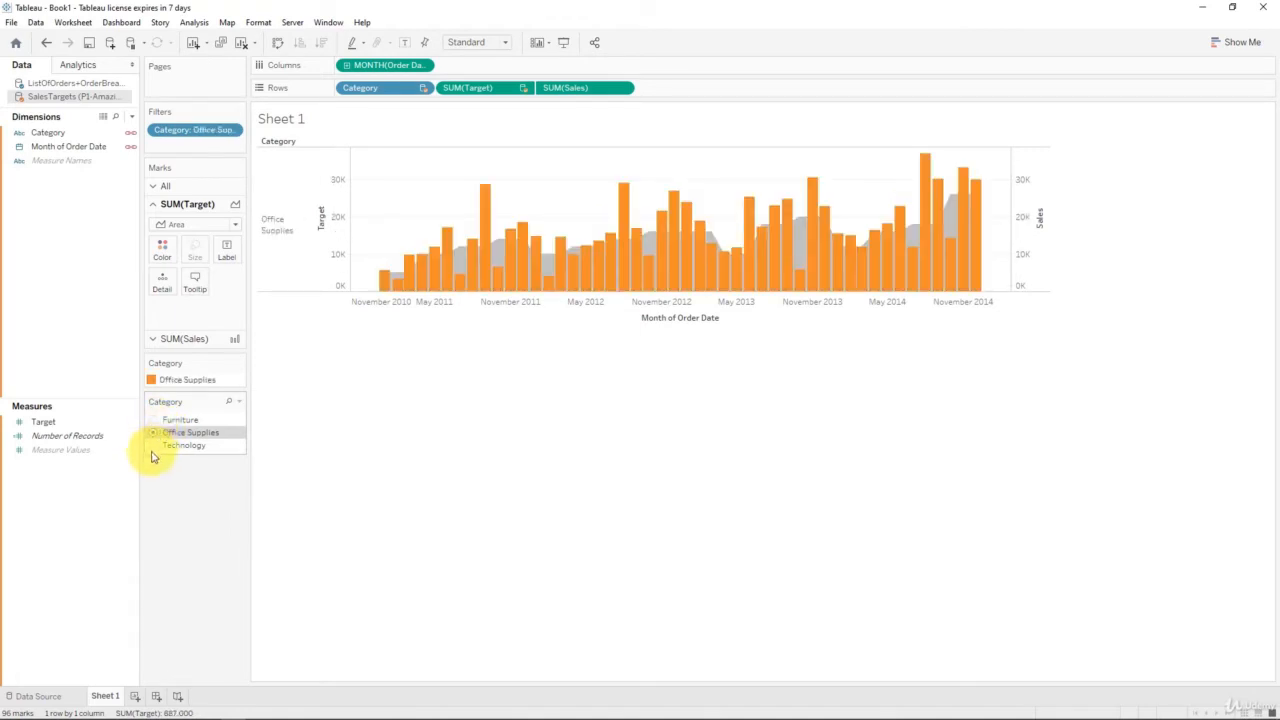
pyautogui.click(156, 446)
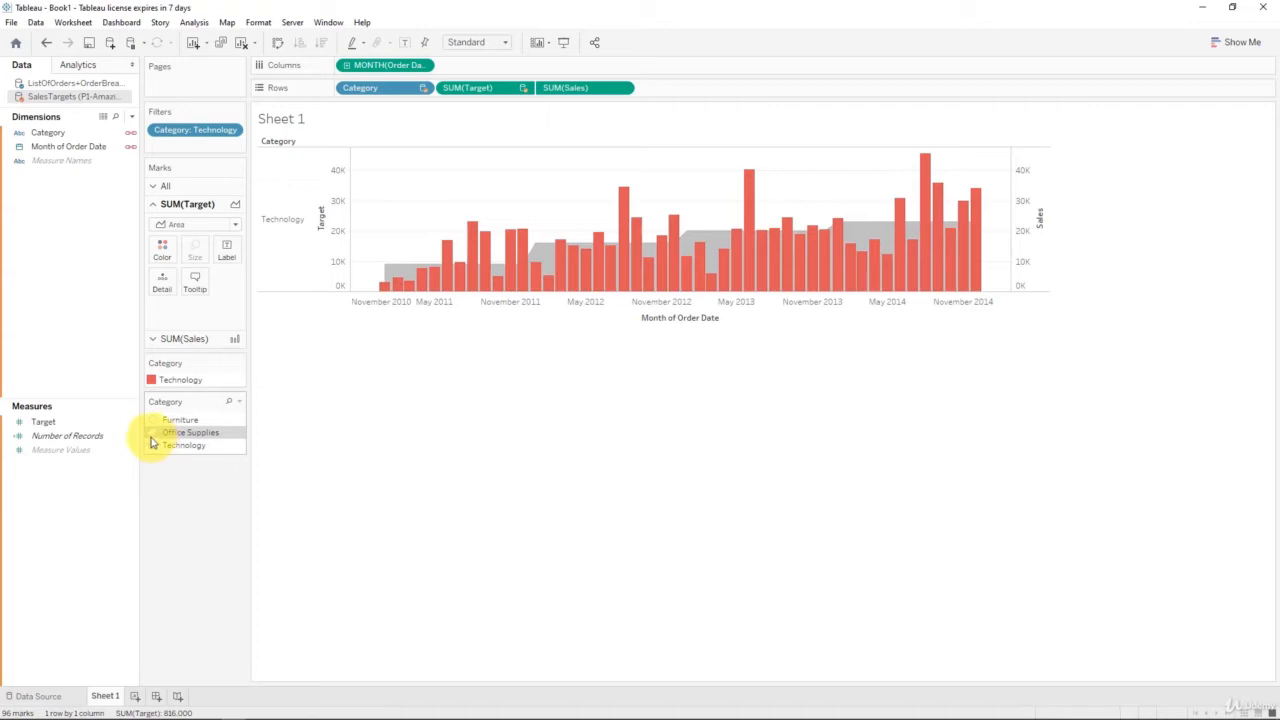
# Step: Settle on Technology, remove the Category row split, and put Category on Target Detail
pyautogui.click(152, 432)
pyautogui.click(152, 445)
pyautogui.moveTo(380, 87); pyautogui.dragTo(123, 243)
pyautogui.moveTo(34, 132); pyautogui.dragTo(168, 287)
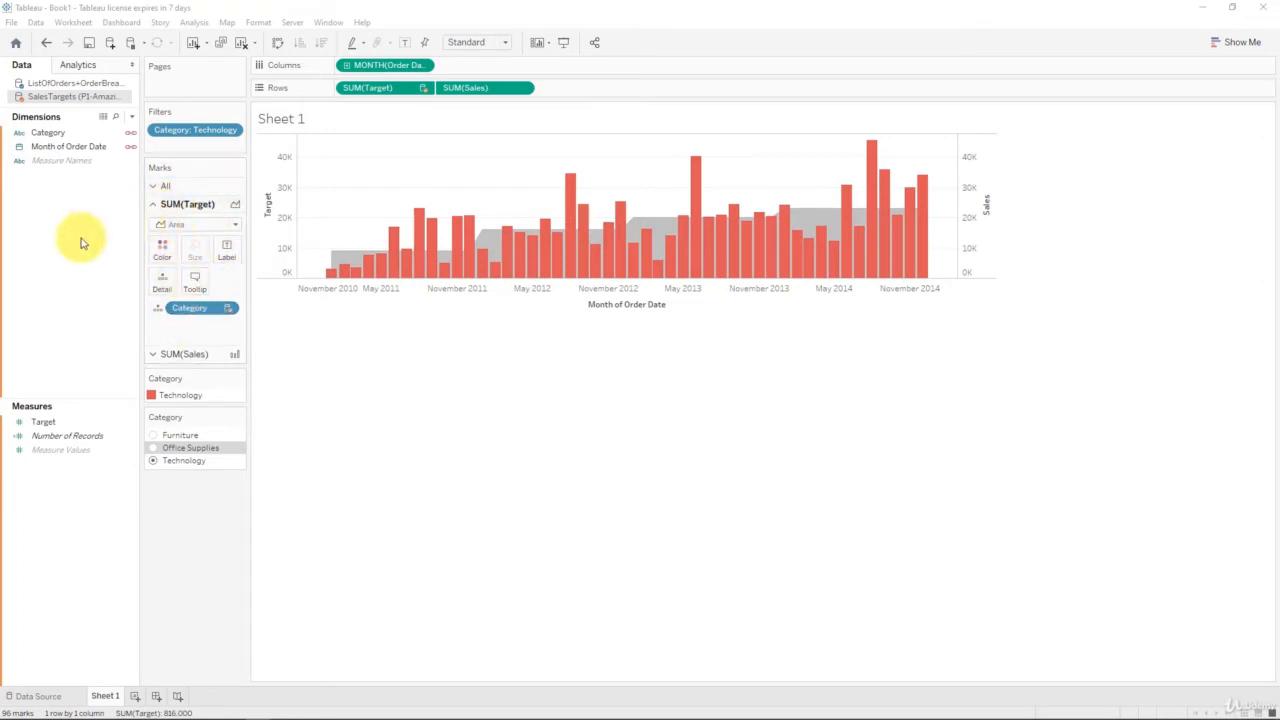
# Step: Filter to Furniture, inspect the Sales axis menu, then list the ListOfOrders fields
pyautogui.click(182, 354)
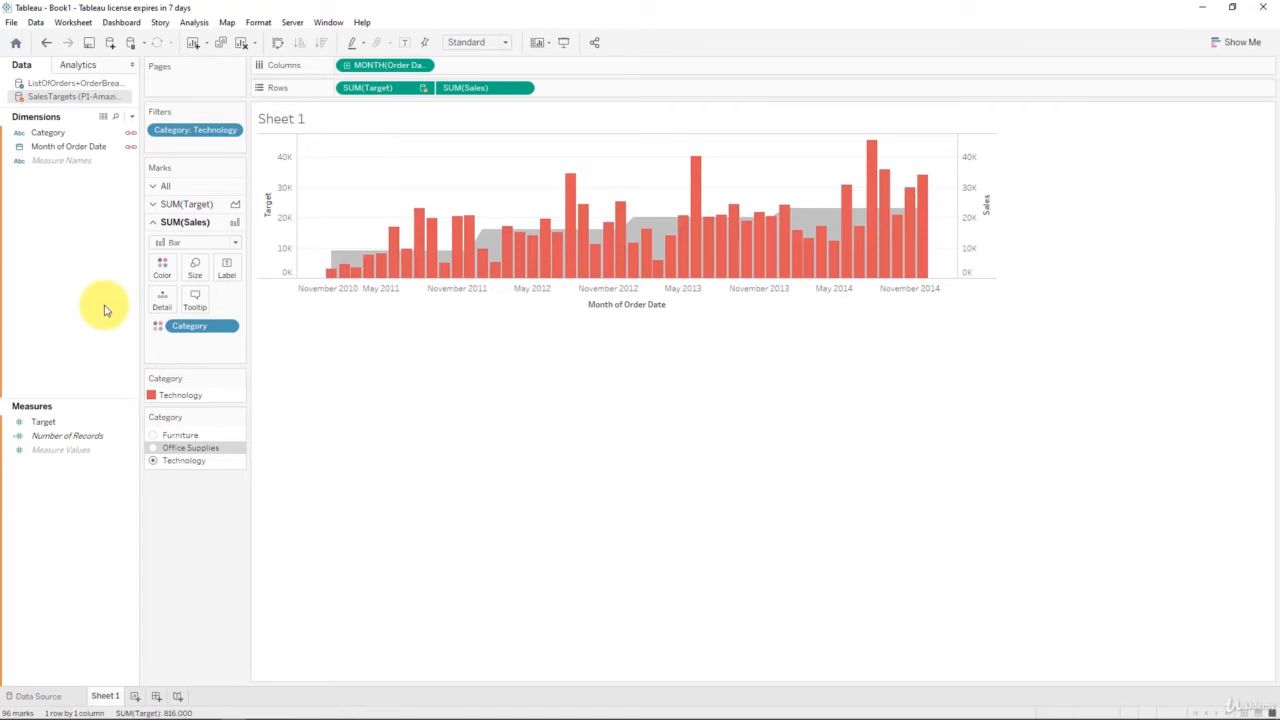
pyautogui.click(154, 437)
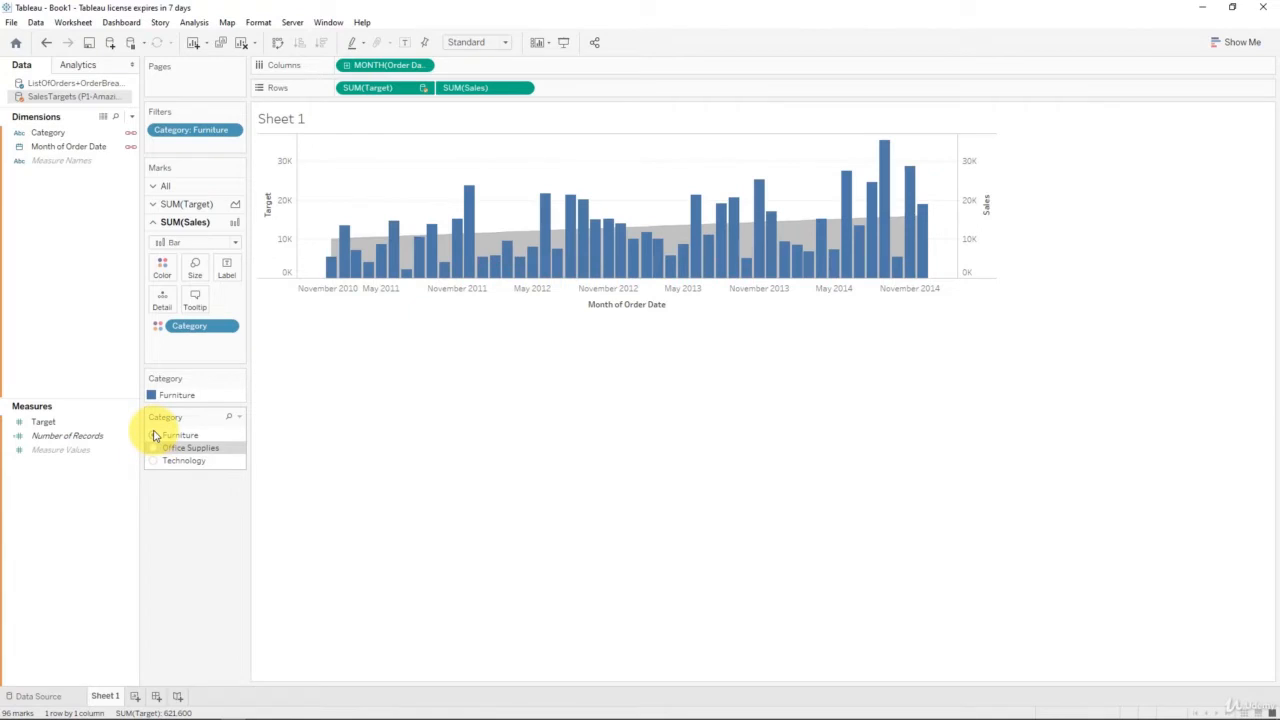
pyautogui.rightClick(983, 181)
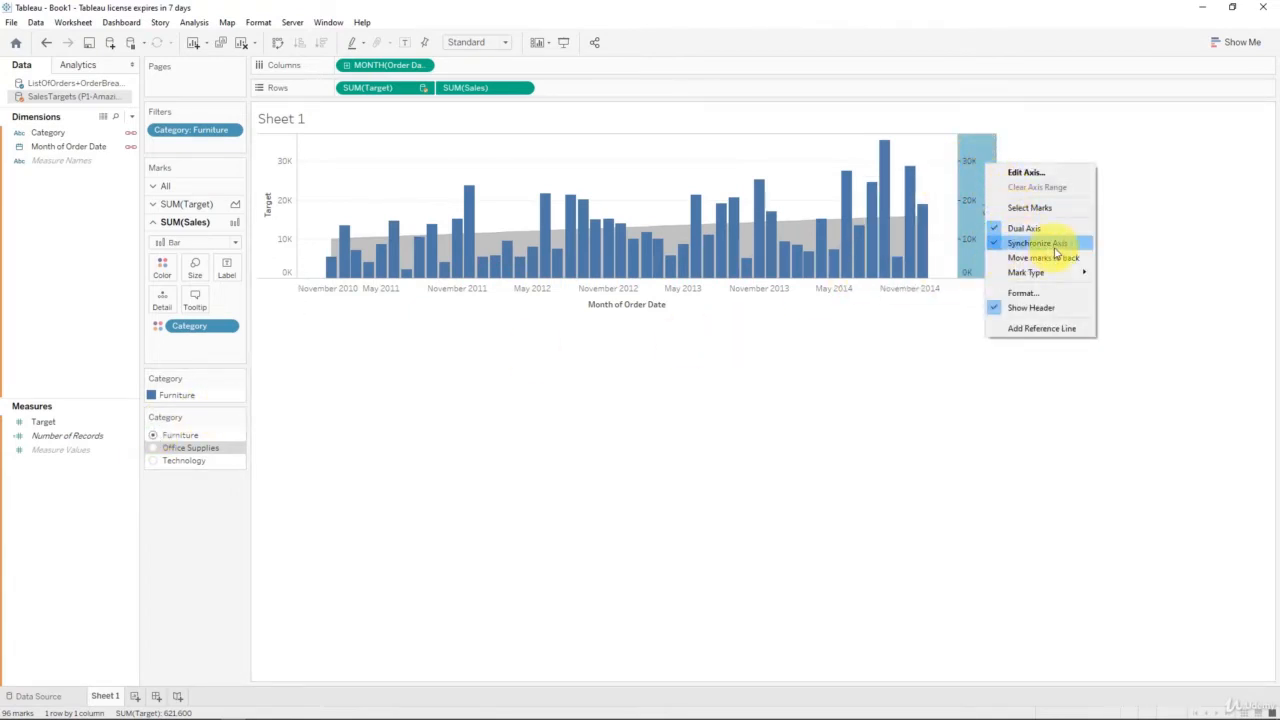
pyautogui.click(873, 336)
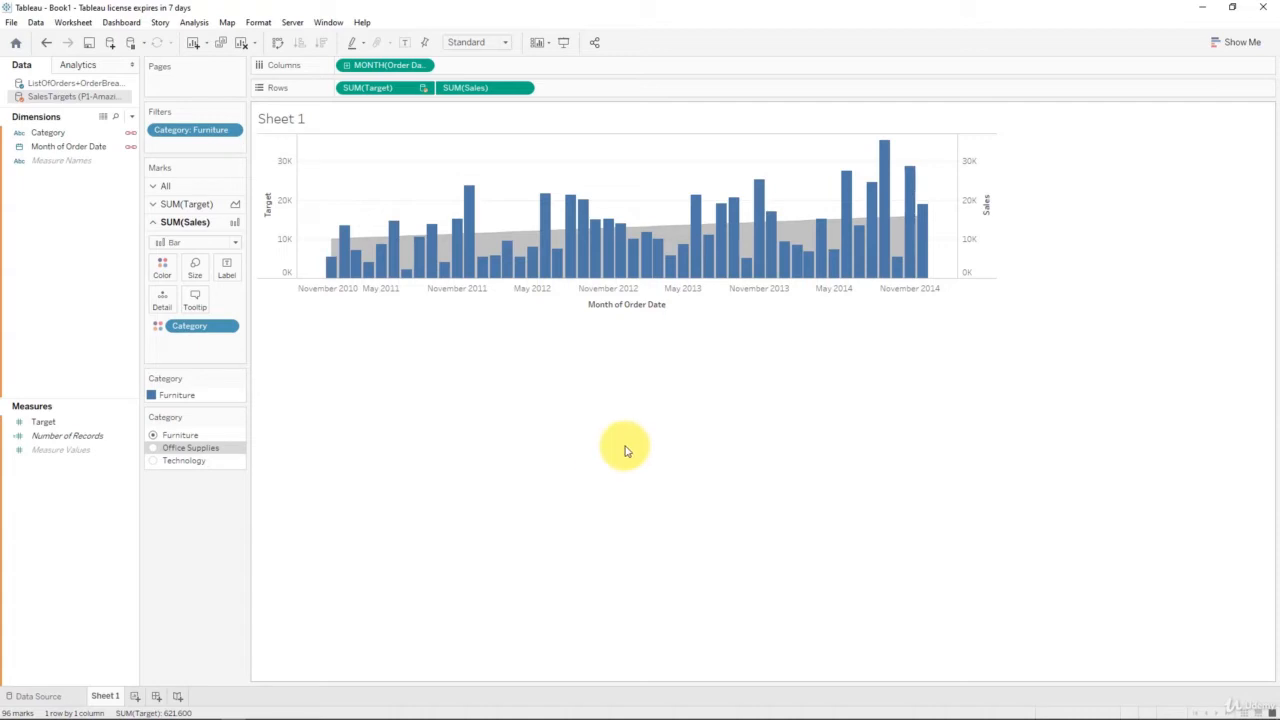
pyautogui.click(78, 86)
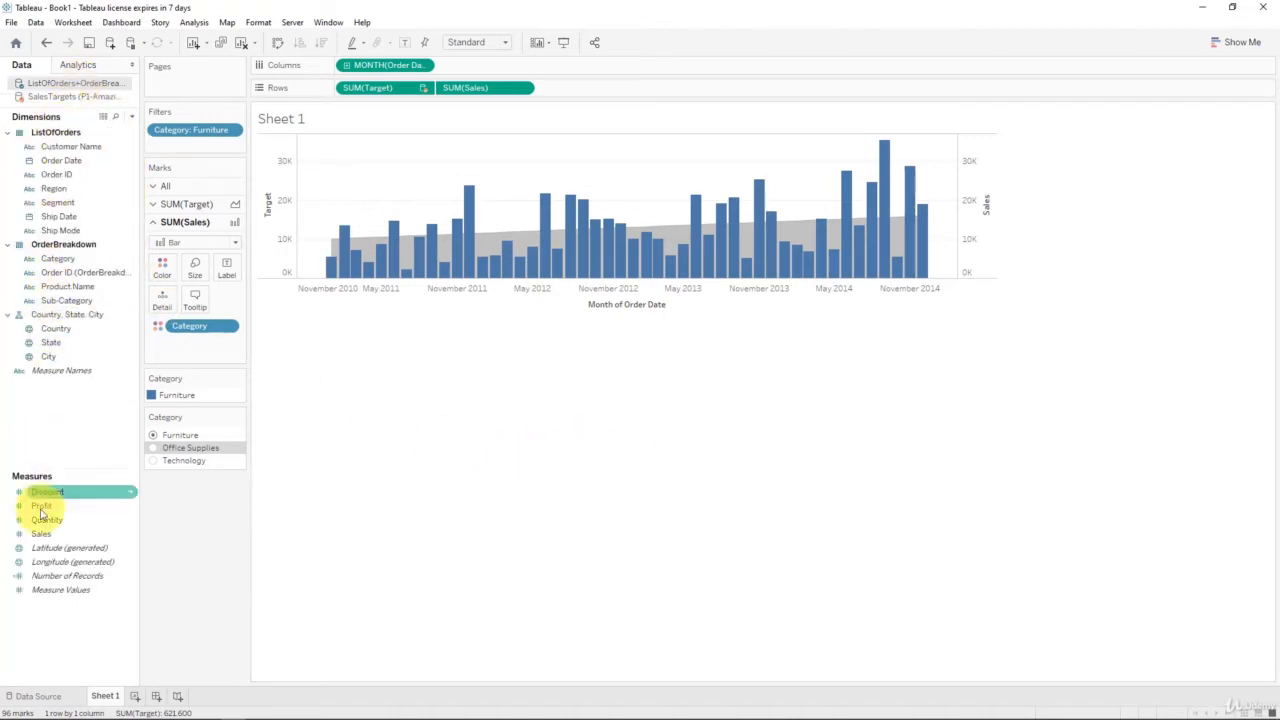
# Step: Create Calculation1 from the Sales measure via Create > Calculated Field
pyautogui.rightClick(100, 537)
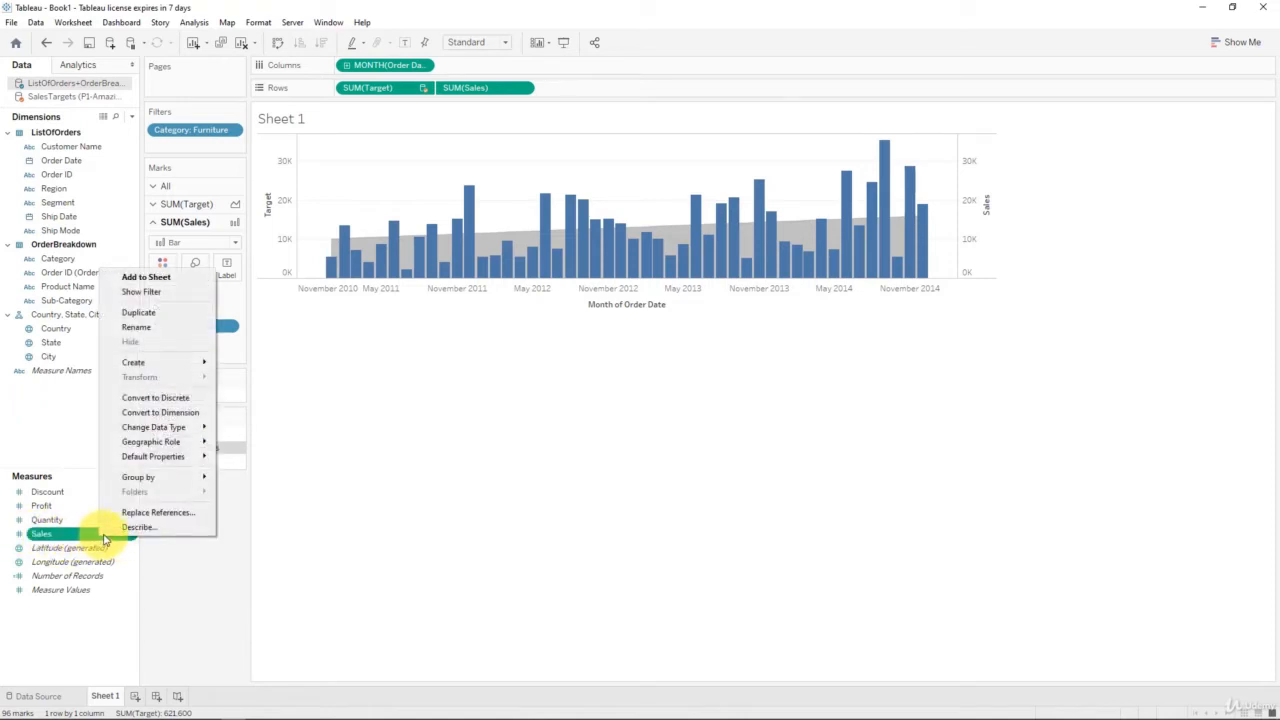
pyautogui.moveTo(180, 363)
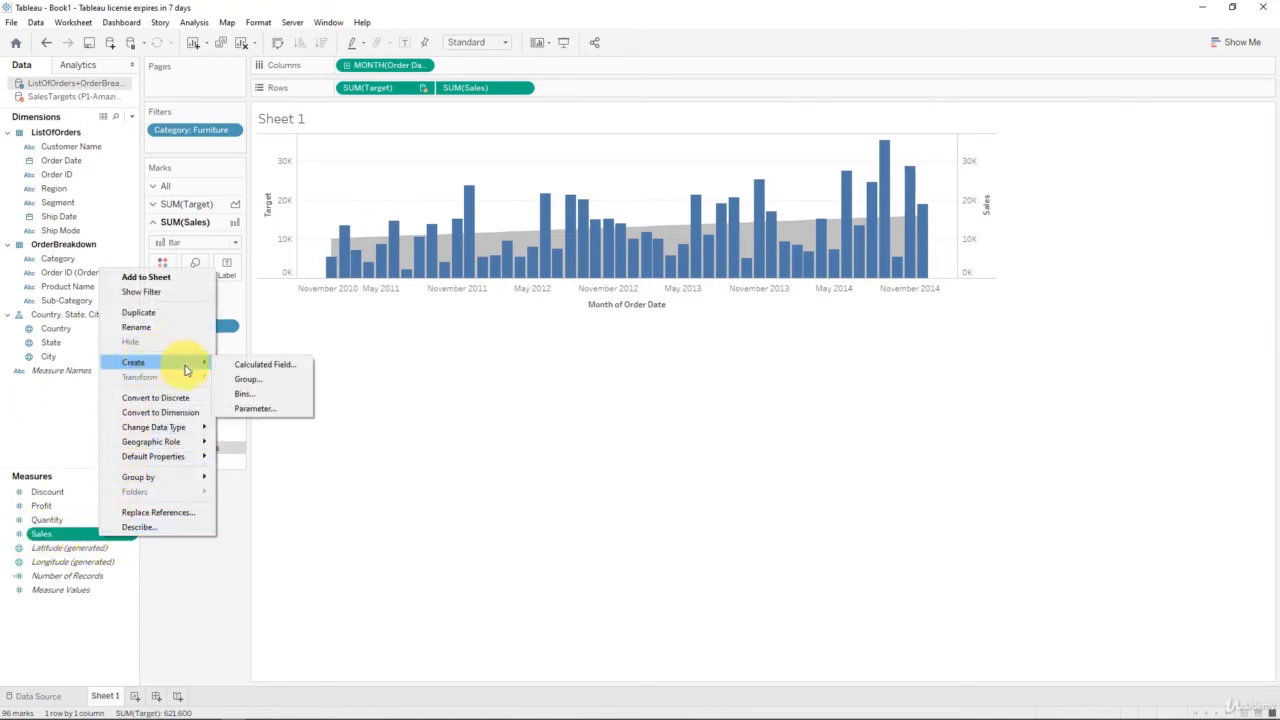
pyautogui.click(262, 365)
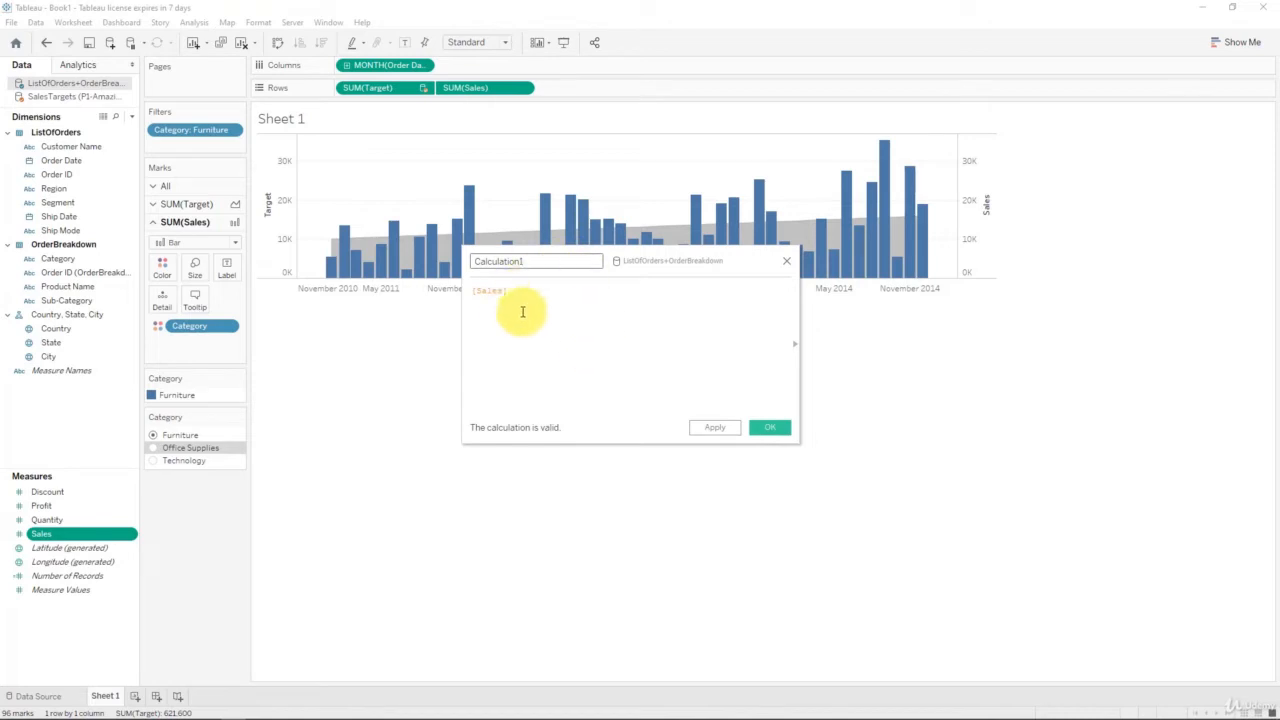
# Step: Replace the default Calculation1 name with 'Excess of Target'
pyautogui.click(526, 293)
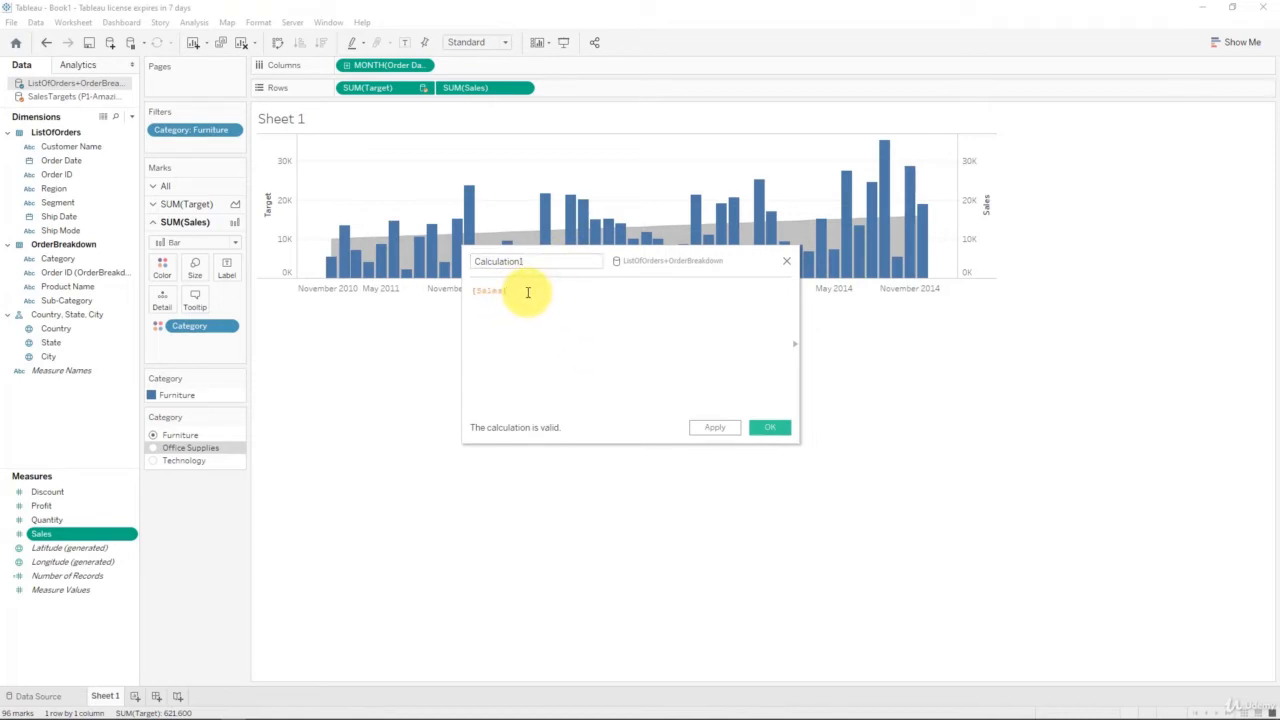
pyautogui.doubleClick(543, 262)
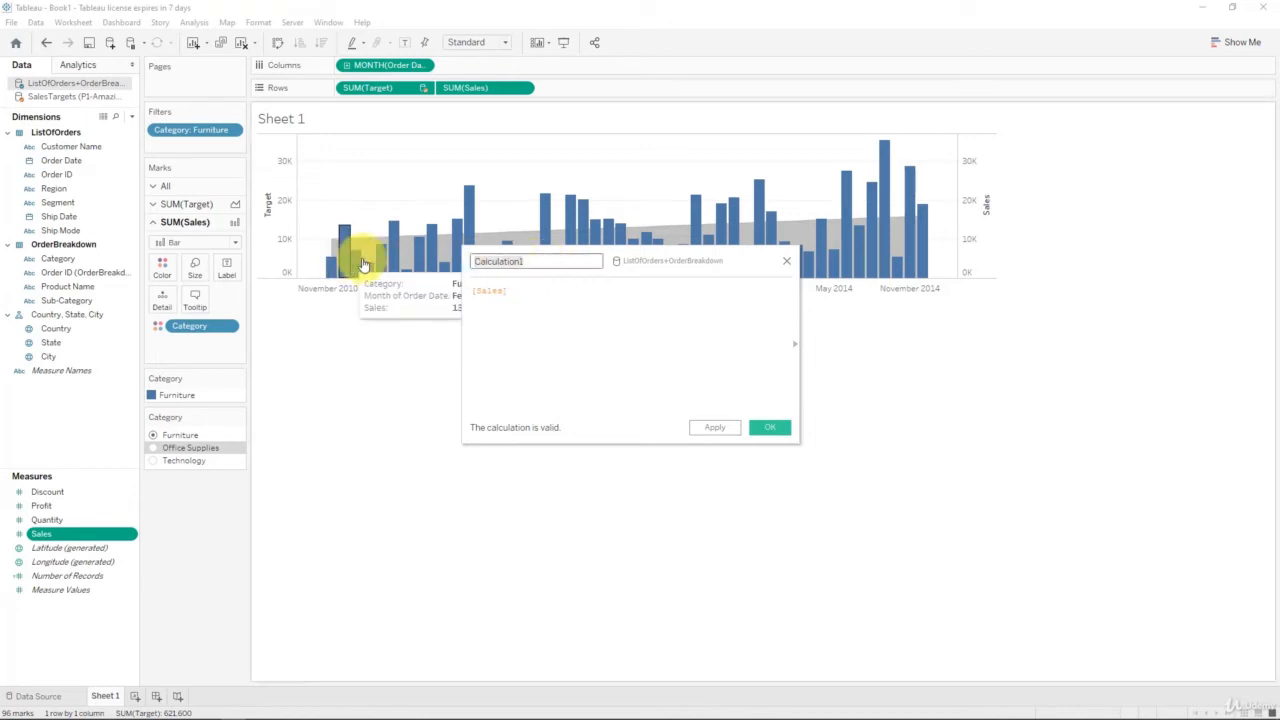
pyautogui.press('BackSpace')
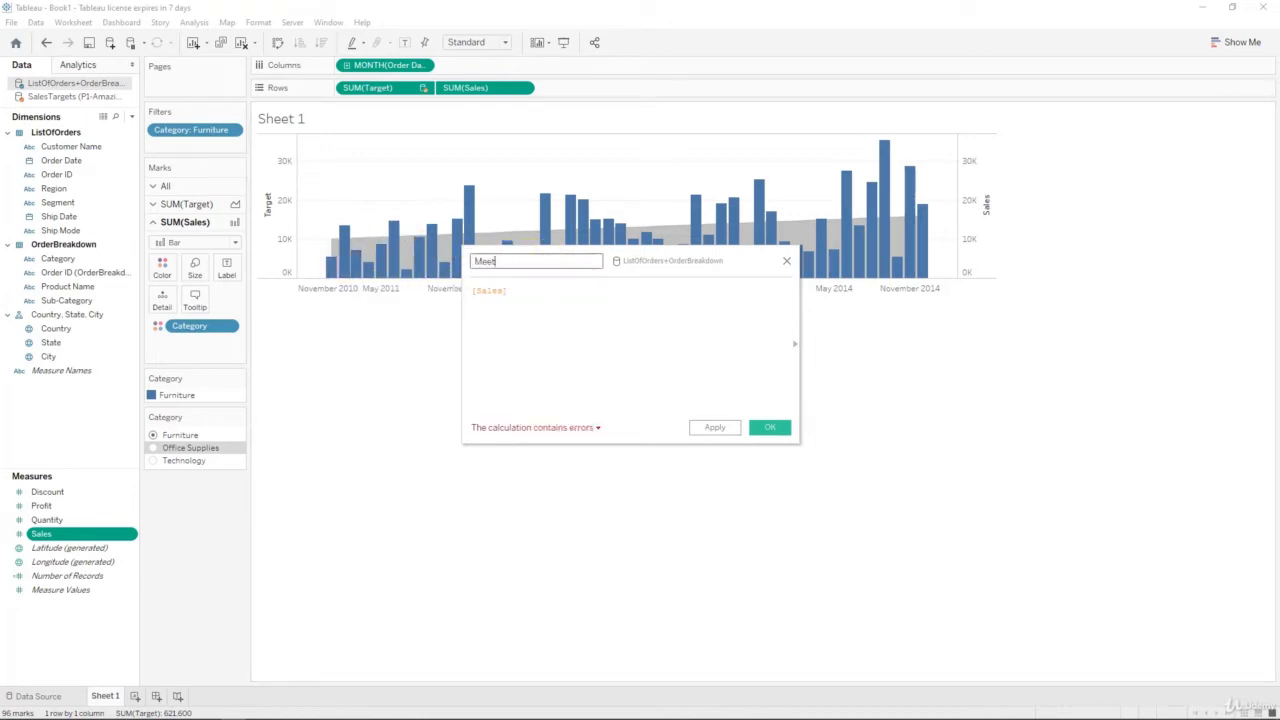
pyautogui.press('BackSpace')
pyautogui.press('BackSpace')
pyautogui.press('BackSpace')
pyautogui.press('BackSpace')
pyautogui.write('Ex')
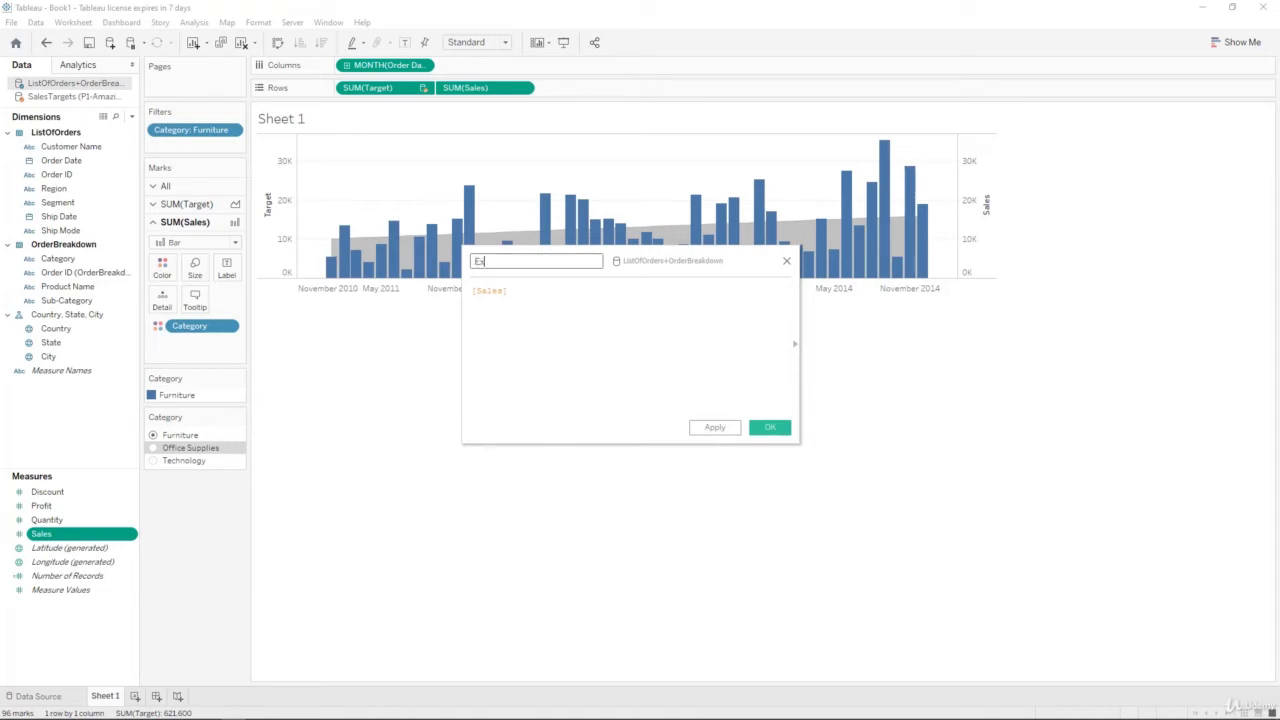
pyautogui.write('cess of Target')
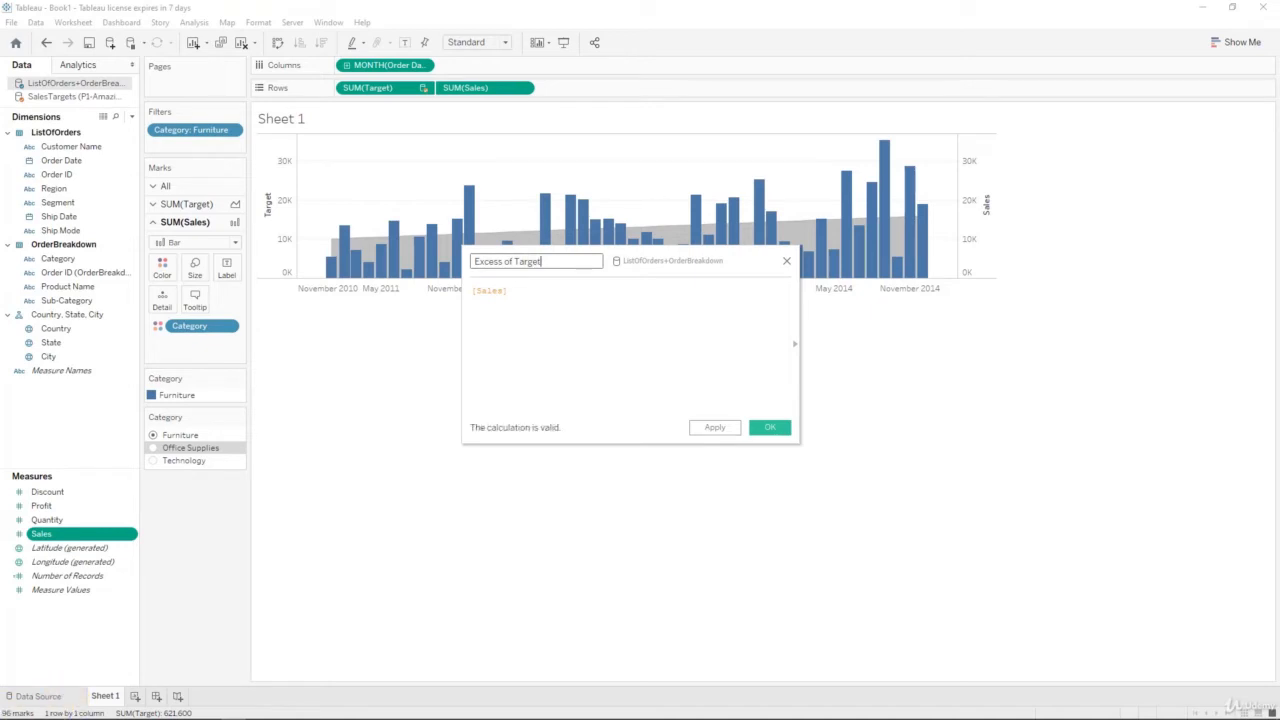
pyautogui.press('Tab')
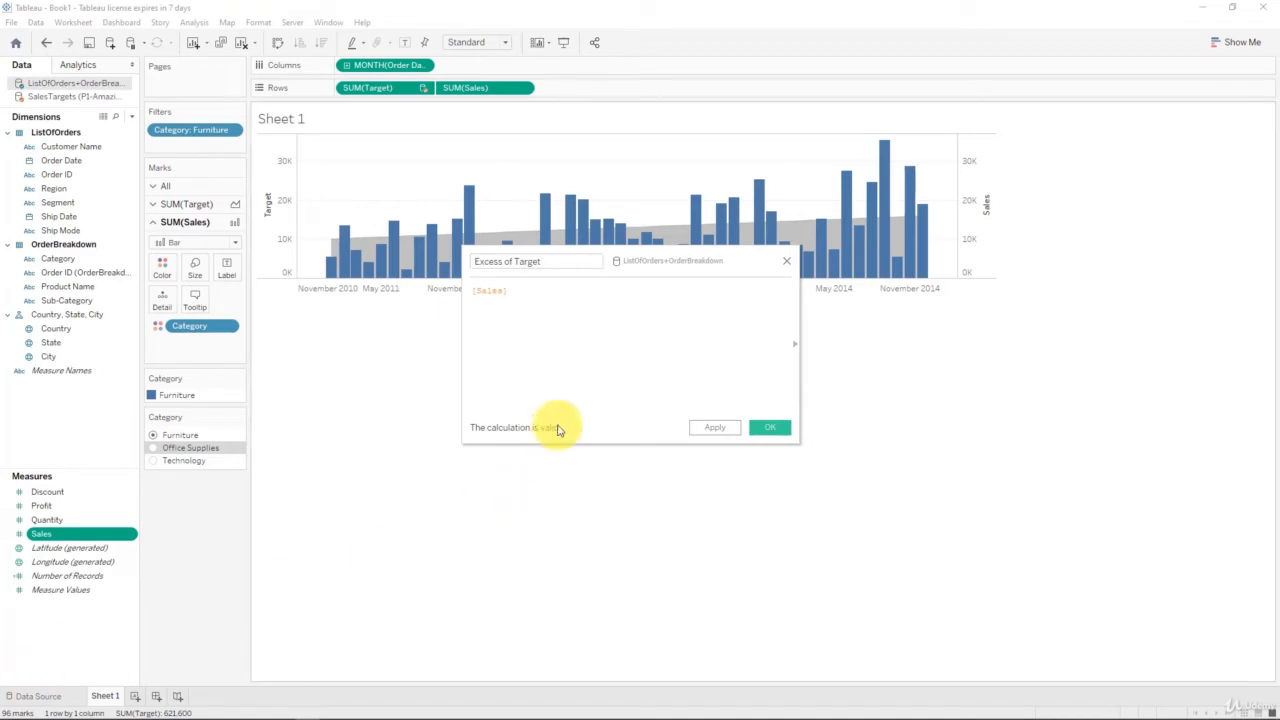
pyautogui.doubleClick(483, 293)
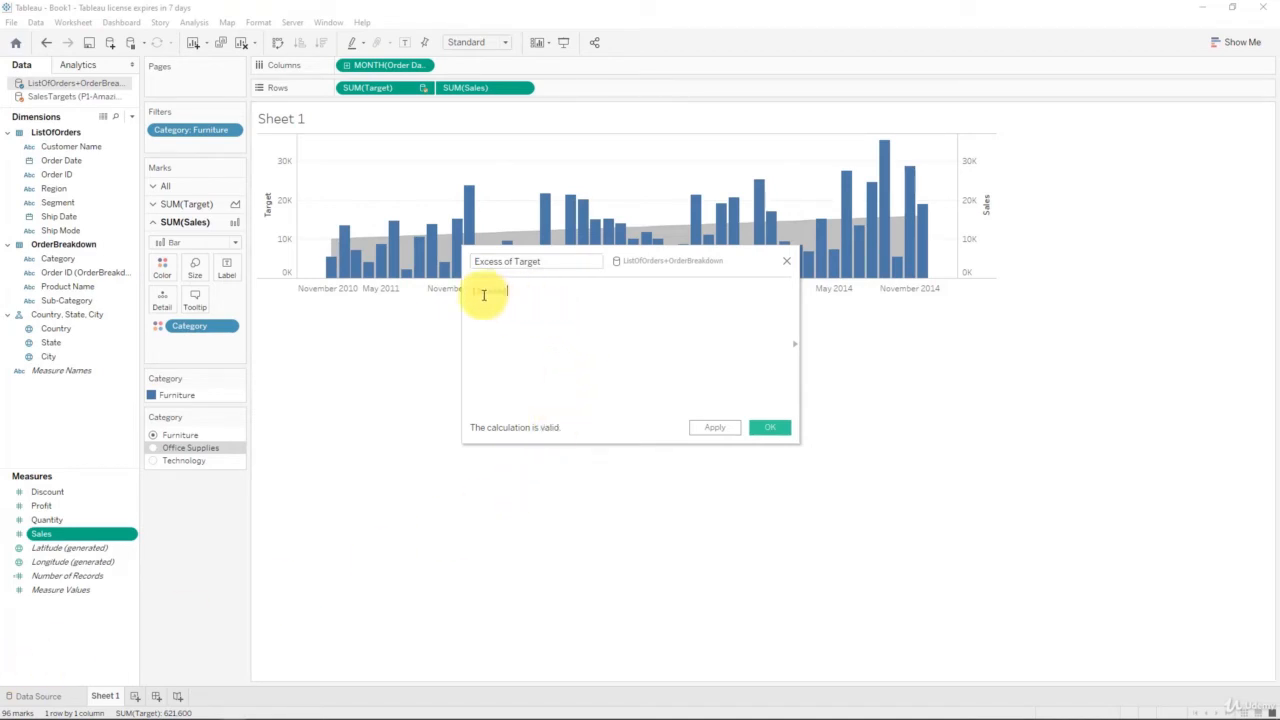
# Step: From SalesTargets, append '-SUM([Target])' after [Sales] in the Excess of Target formula
pyautogui.click(72, 96)
pyautogui.click(57, 423)
pyautogui.click(57, 423)
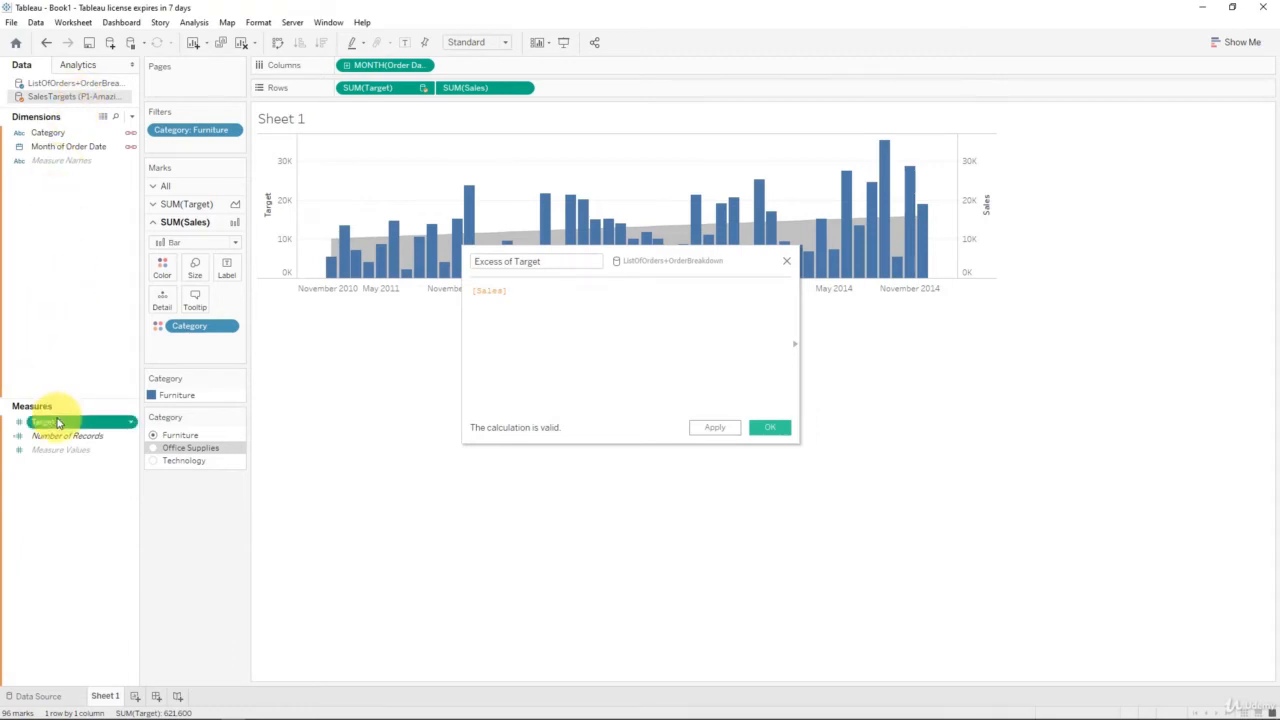
pyautogui.moveTo(57, 423)
pyautogui.mouseDown()
pyautogui.moveTo(449, 419)
pyautogui.moveTo(647, 355)
pyautogui.moveTo(63, 428)
pyautogui.moveTo(57, 398)
pyautogui.mouseUp()
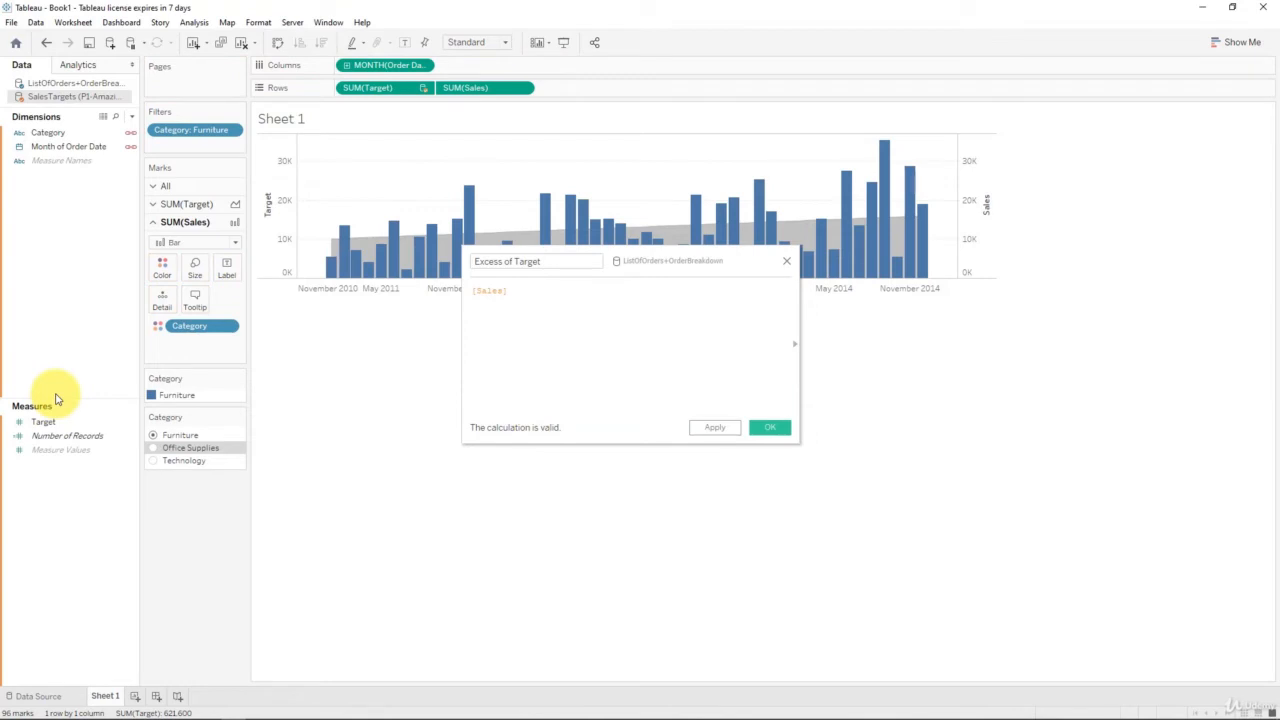
pyautogui.click(773, 347)
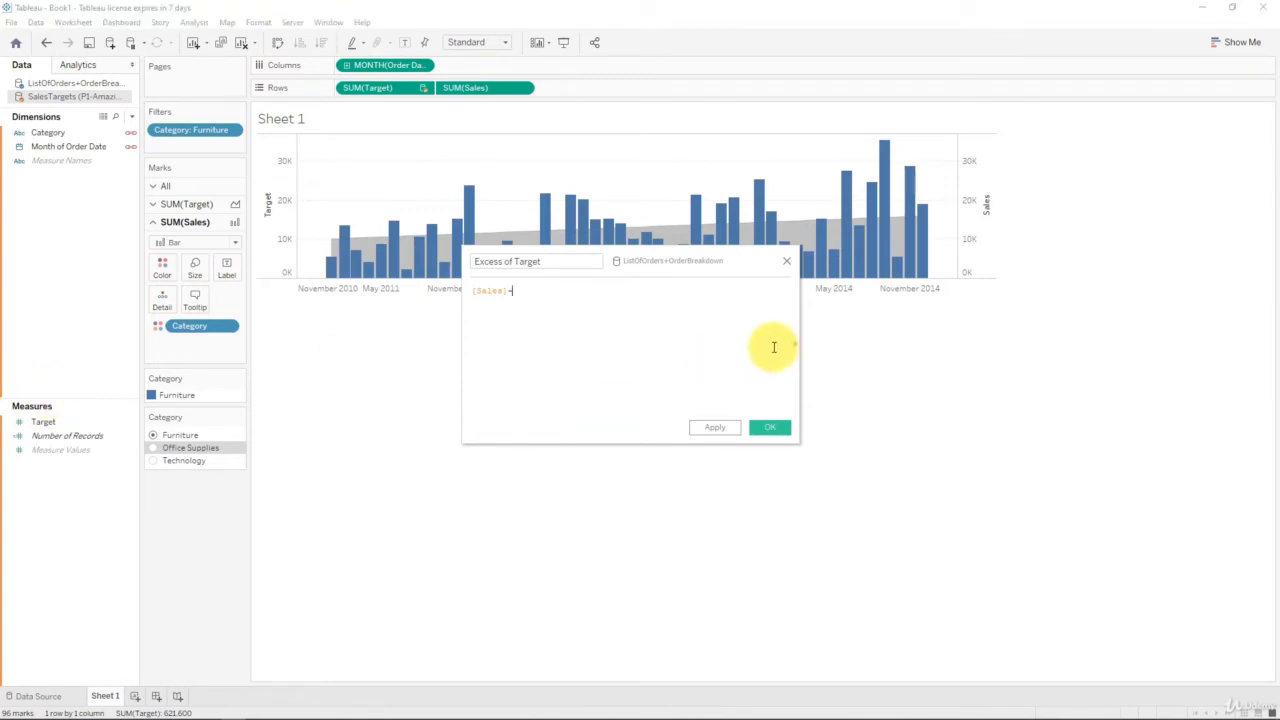
pyautogui.moveTo(43, 421); pyautogui.dragTo(571, 342)
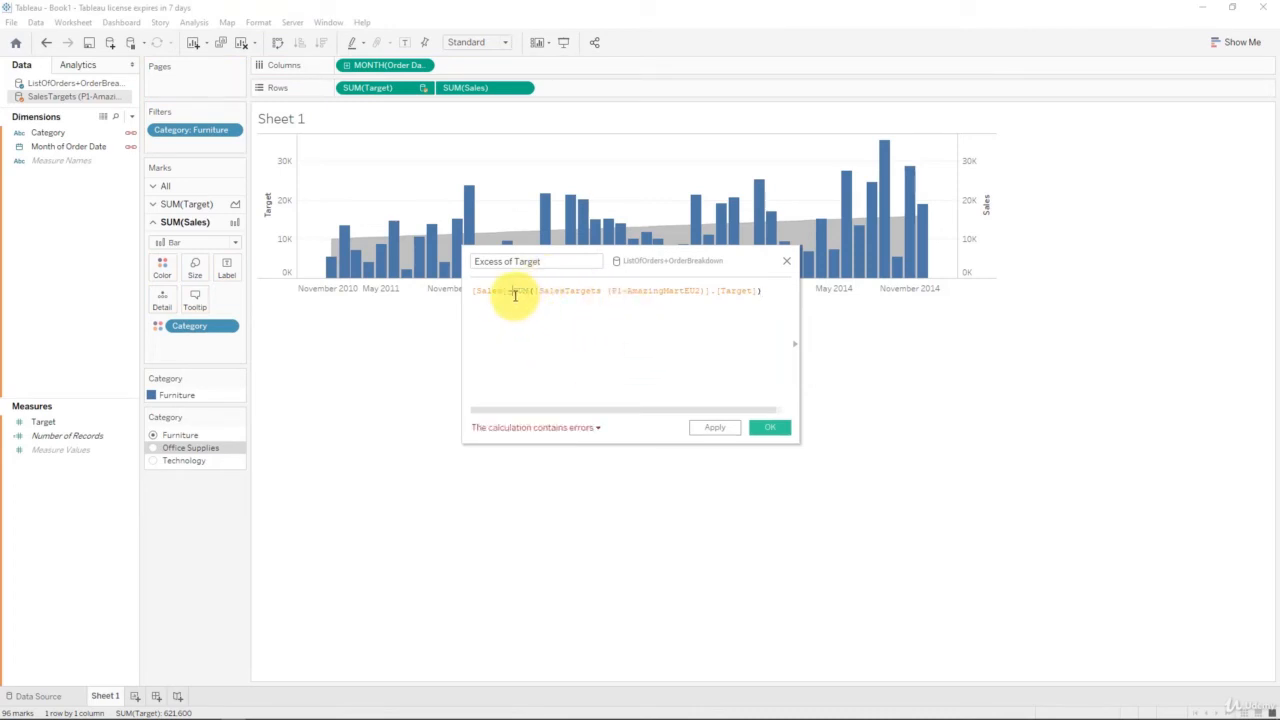
pyautogui.doubleClick(571, 291)
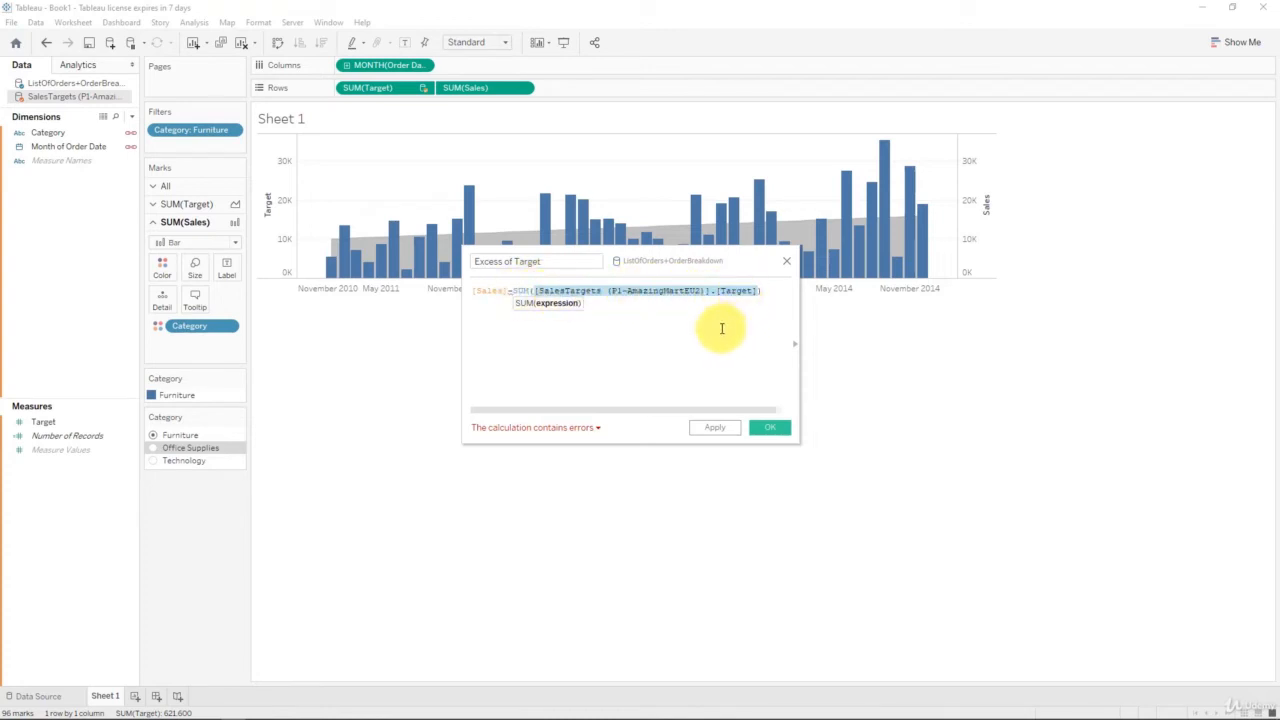
pyautogui.click(689, 324)
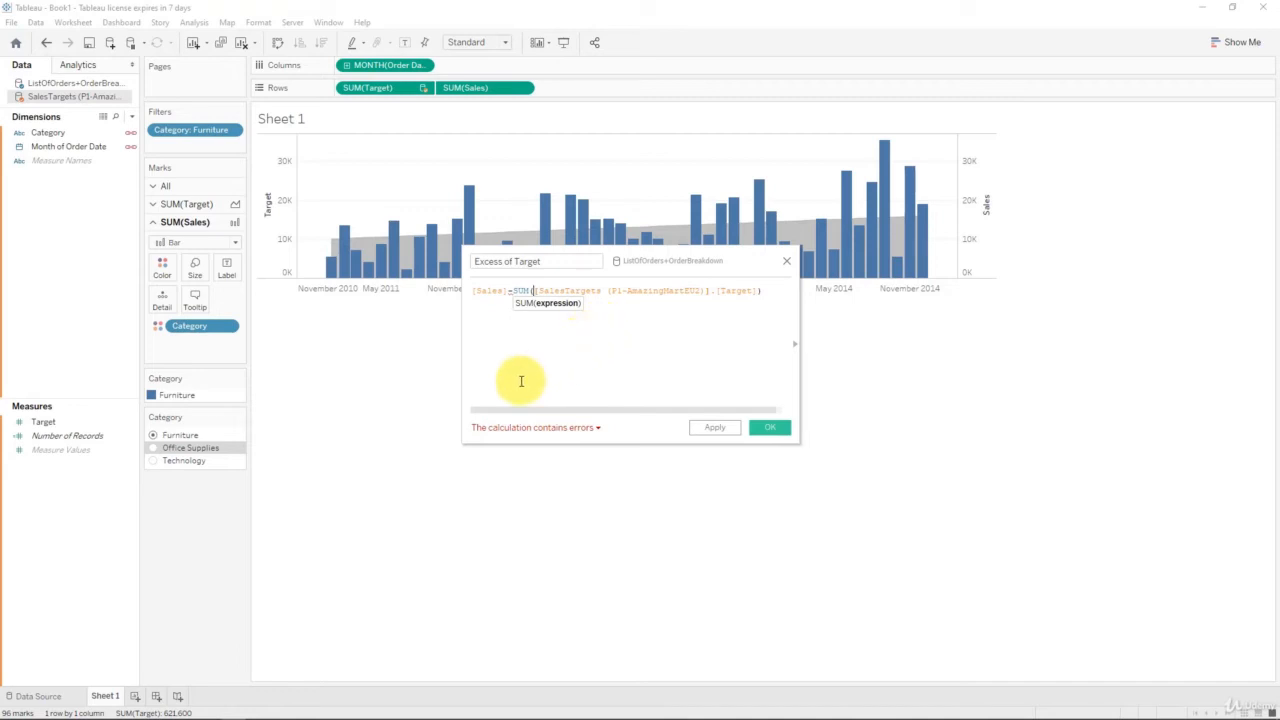
# Step: Wrap Sales in SUM() so the formula reads SUM([Sales])-SUM([Target]), then save it
pyautogui.click(597, 428)
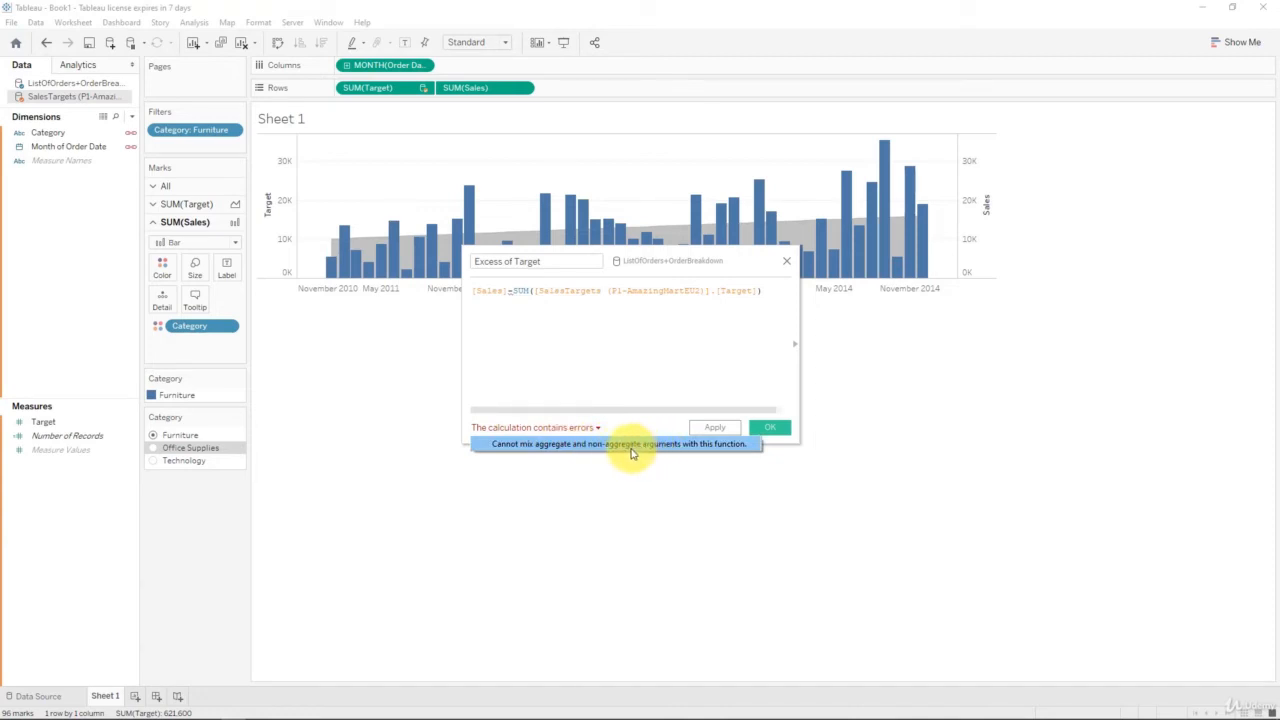
pyautogui.click(500, 381)
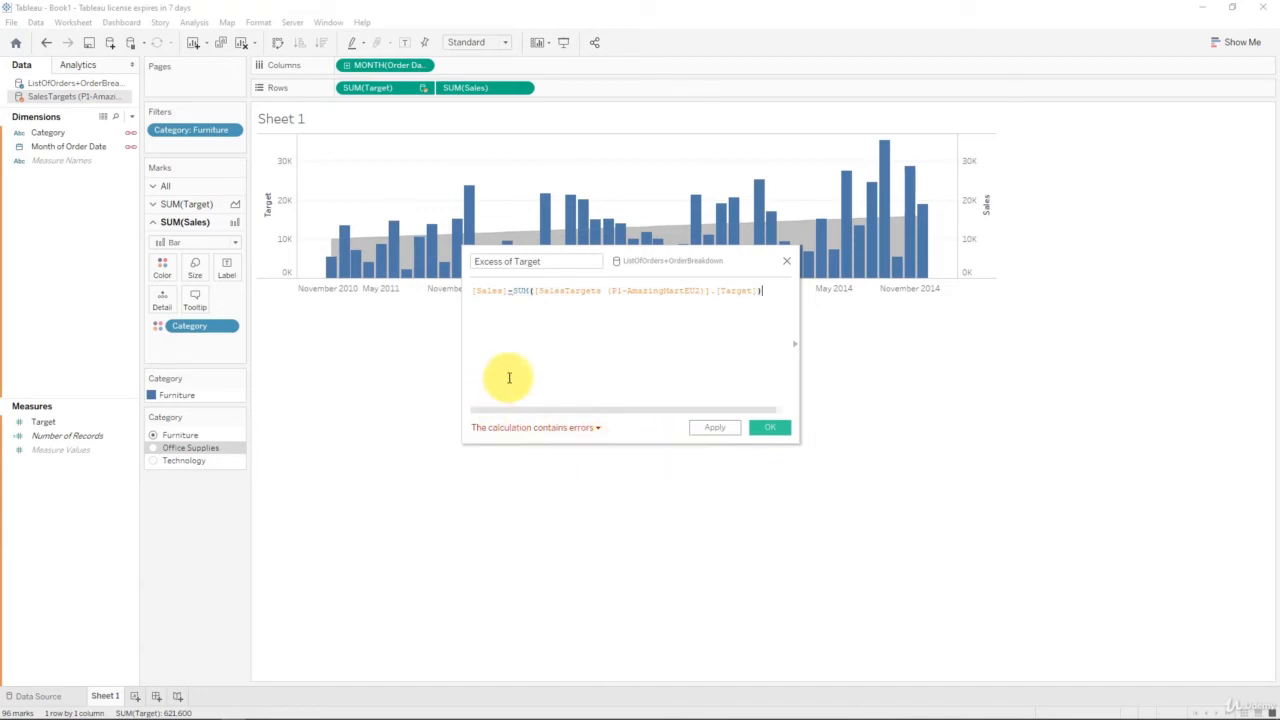
pyautogui.click(474, 289)
pyautogui.write('SUM(')
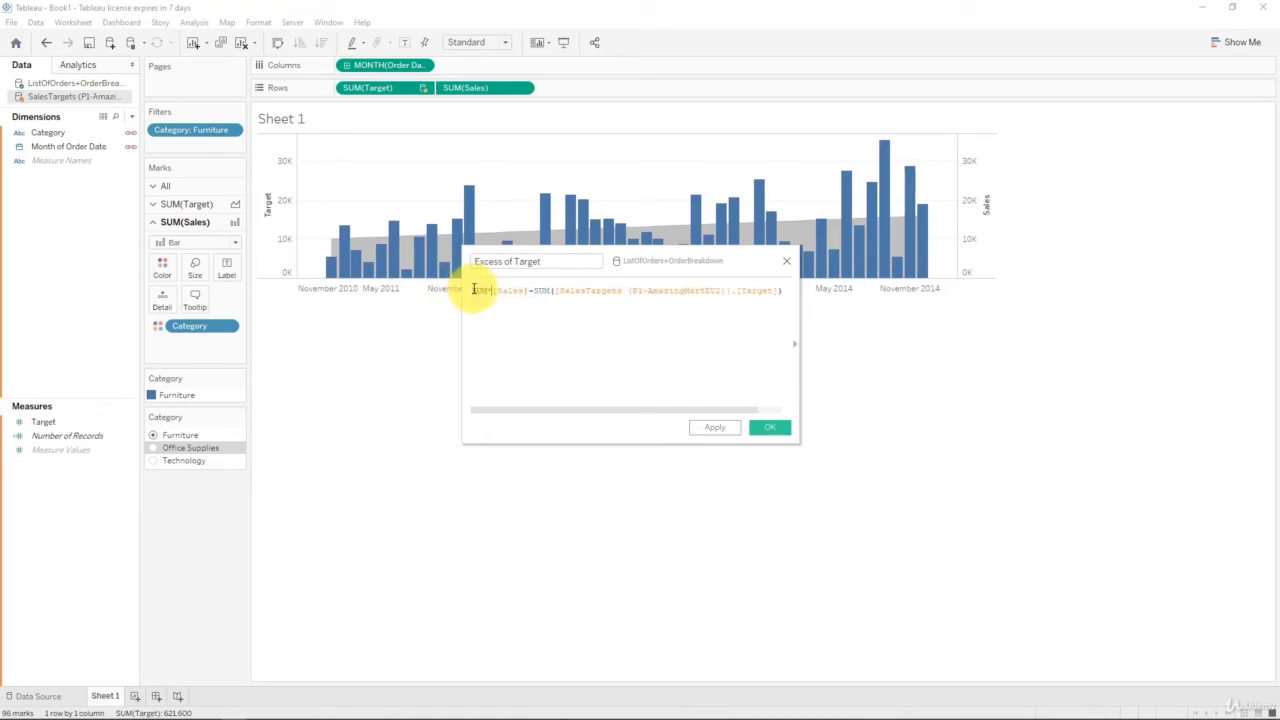
pyautogui.click(528, 291)
pyautogui.write(')')
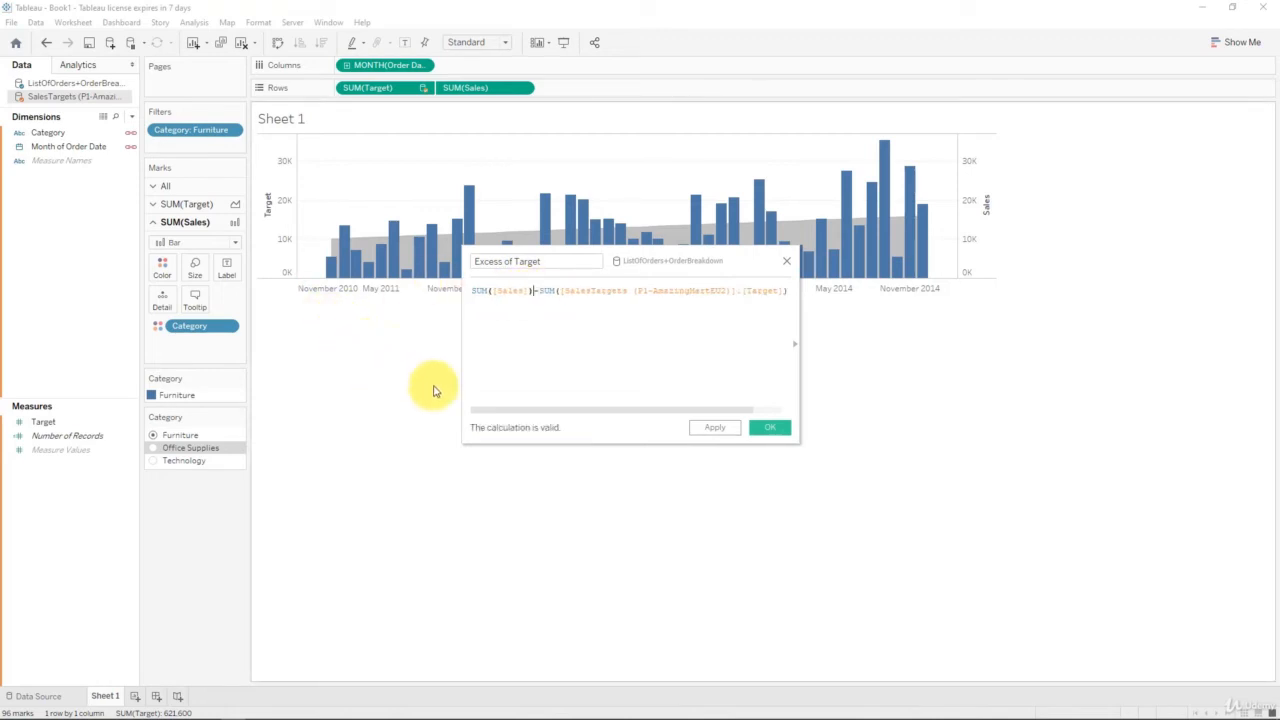
pyautogui.click(770, 428)
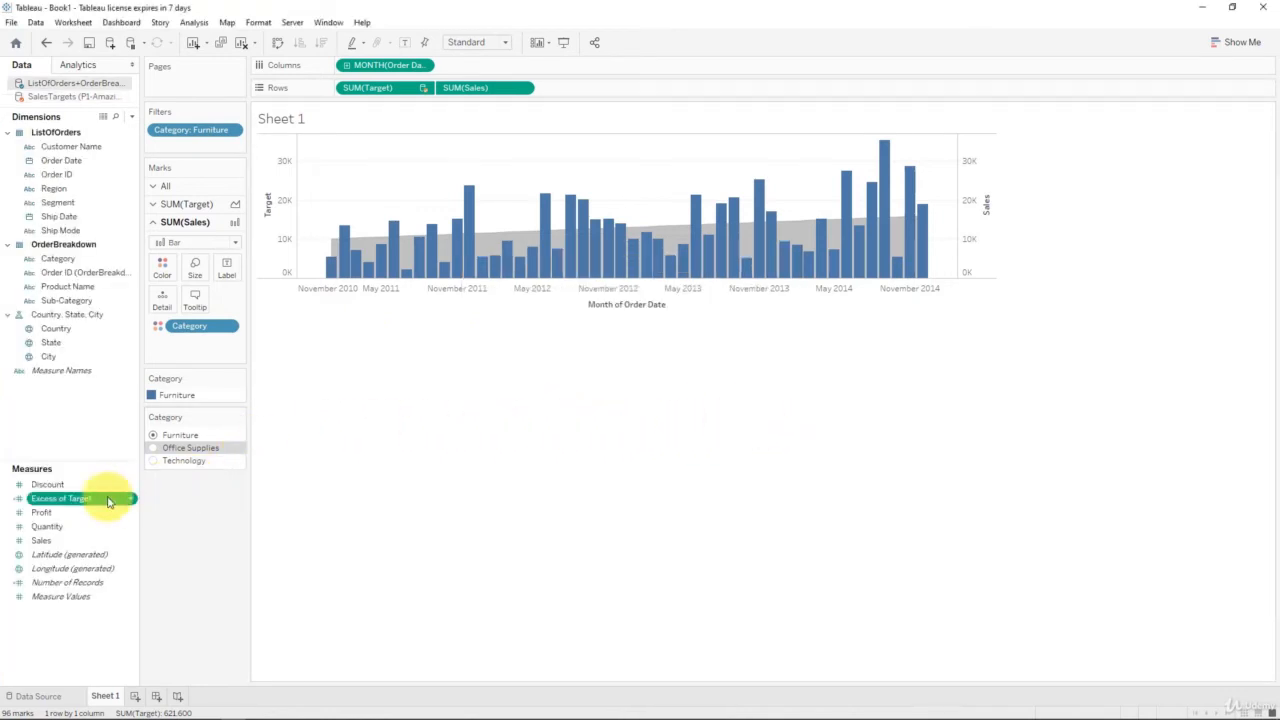
# Step: Add Excess of Target to Rows as a bar chart below and expand its marks card
pyautogui.moveTo(91, 505); pyautogui.dragTo(602, 90)
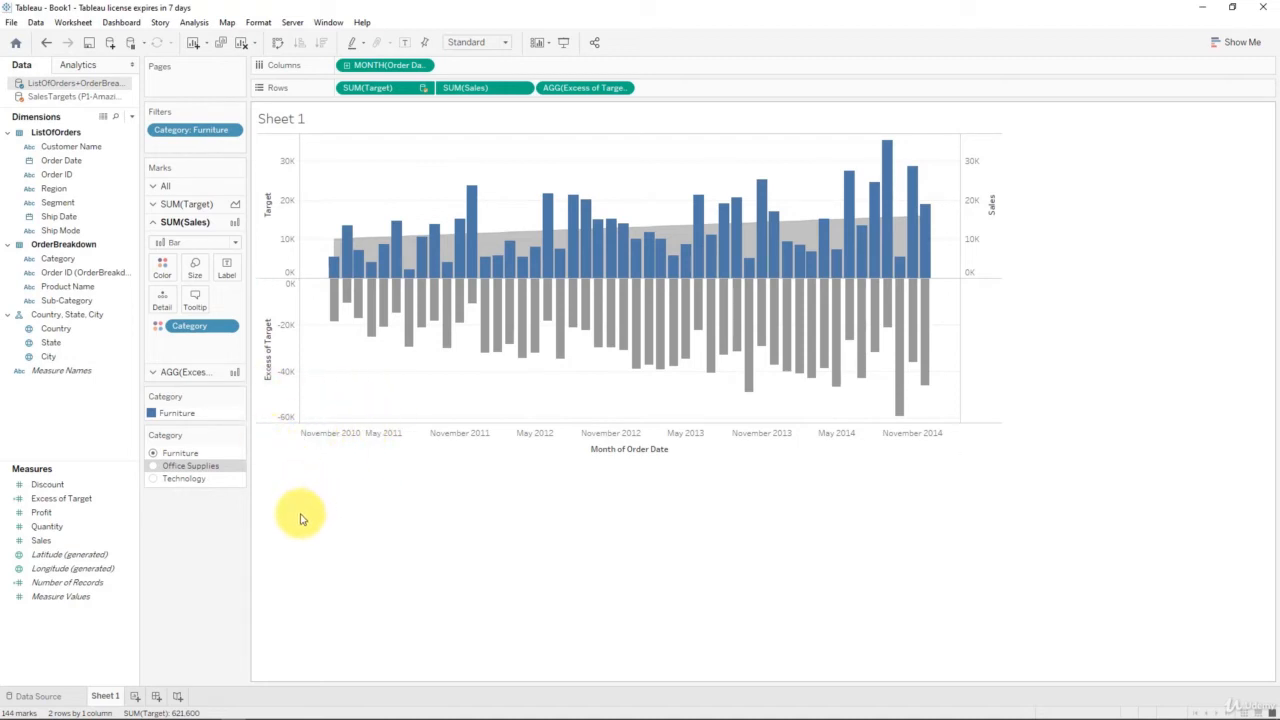
pyautogui.click(188, 372)
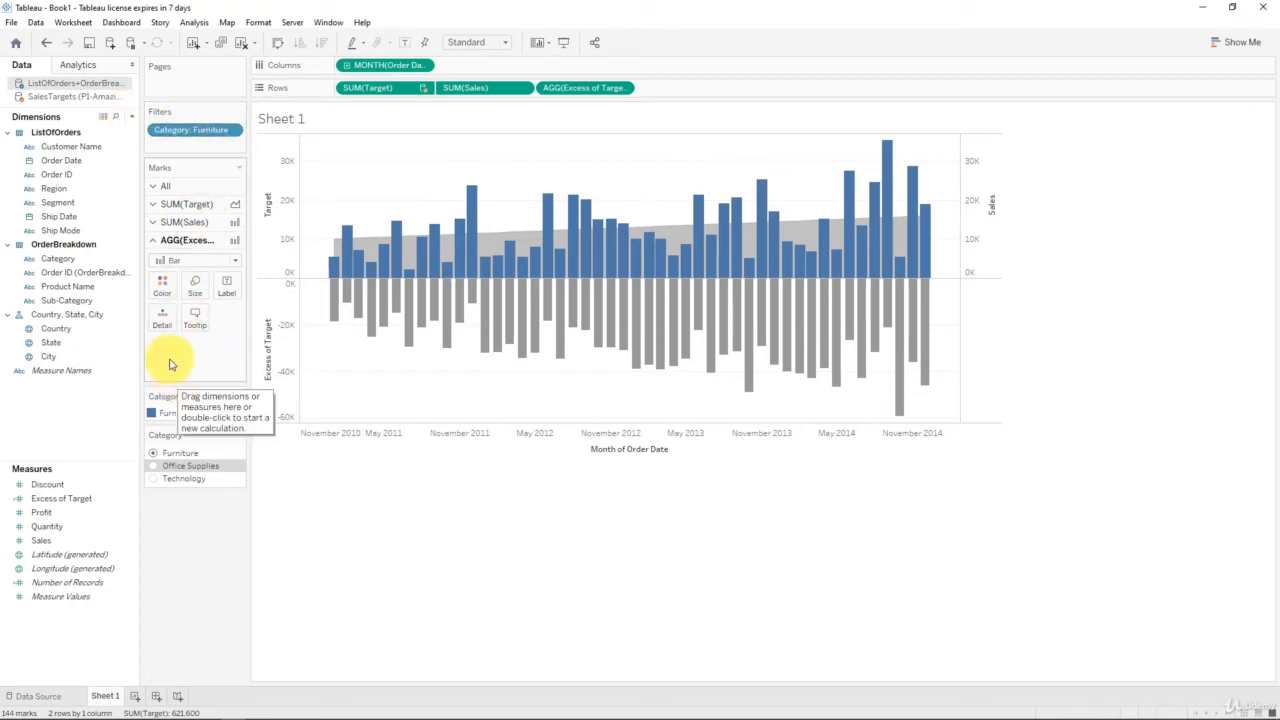
# Step: Put Category on the Excess of Target Detail, then test Office Supplies, Technology and Furniture filters
pyautogui.moveTo(814, 318)
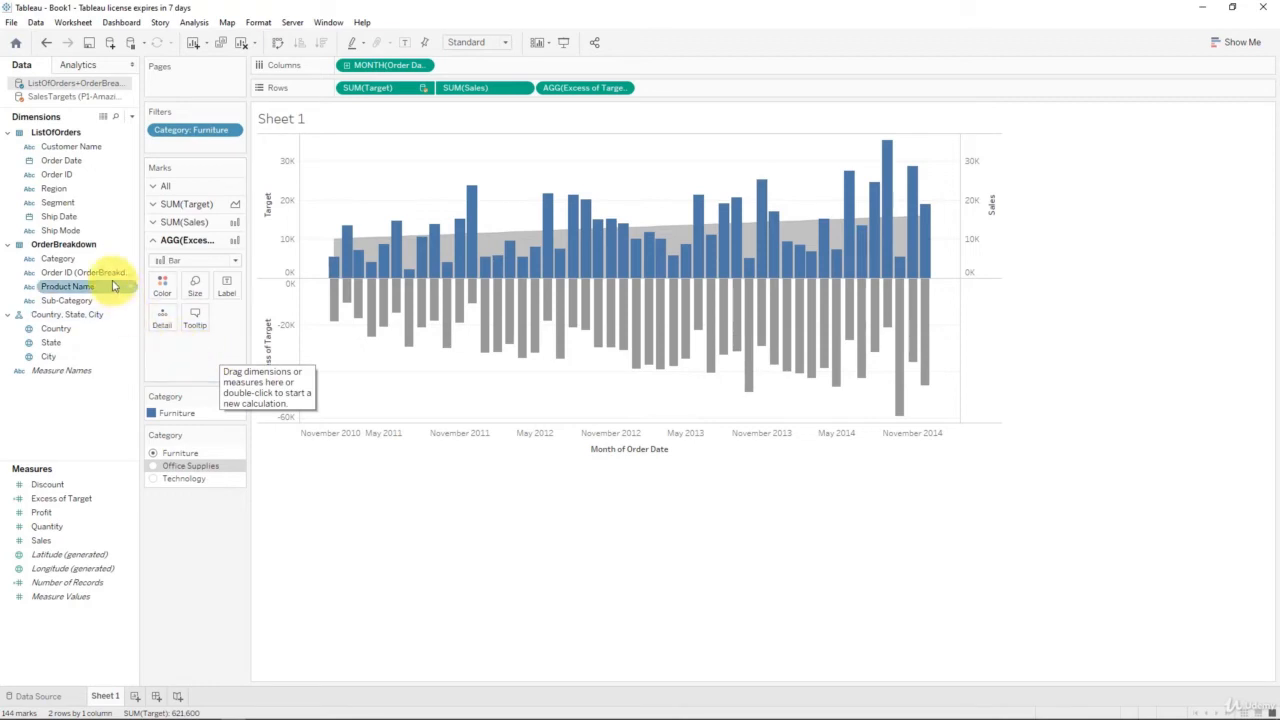
pyautogui.moveTo(78, 259); pyautogui.dragTo(167, 327)
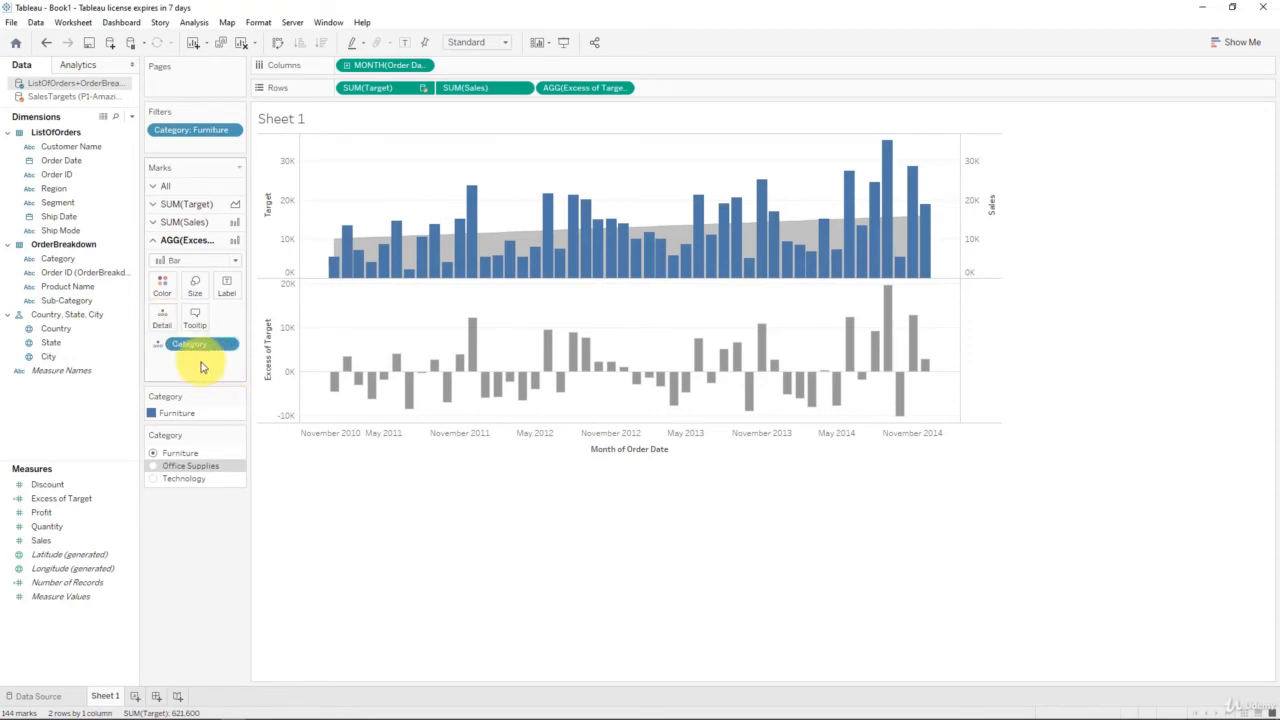
pyautogui.click(155, 466)
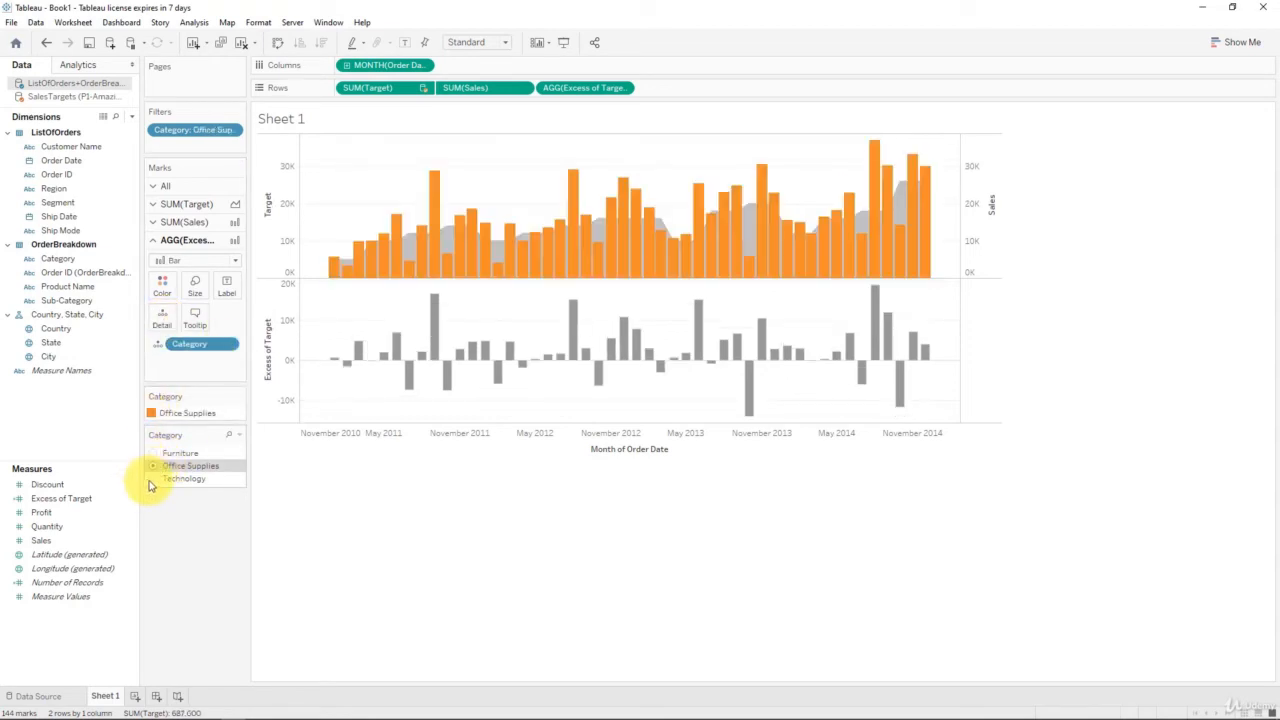
pyautogui.click(152, 480)
pyautogui.click(155, 455)
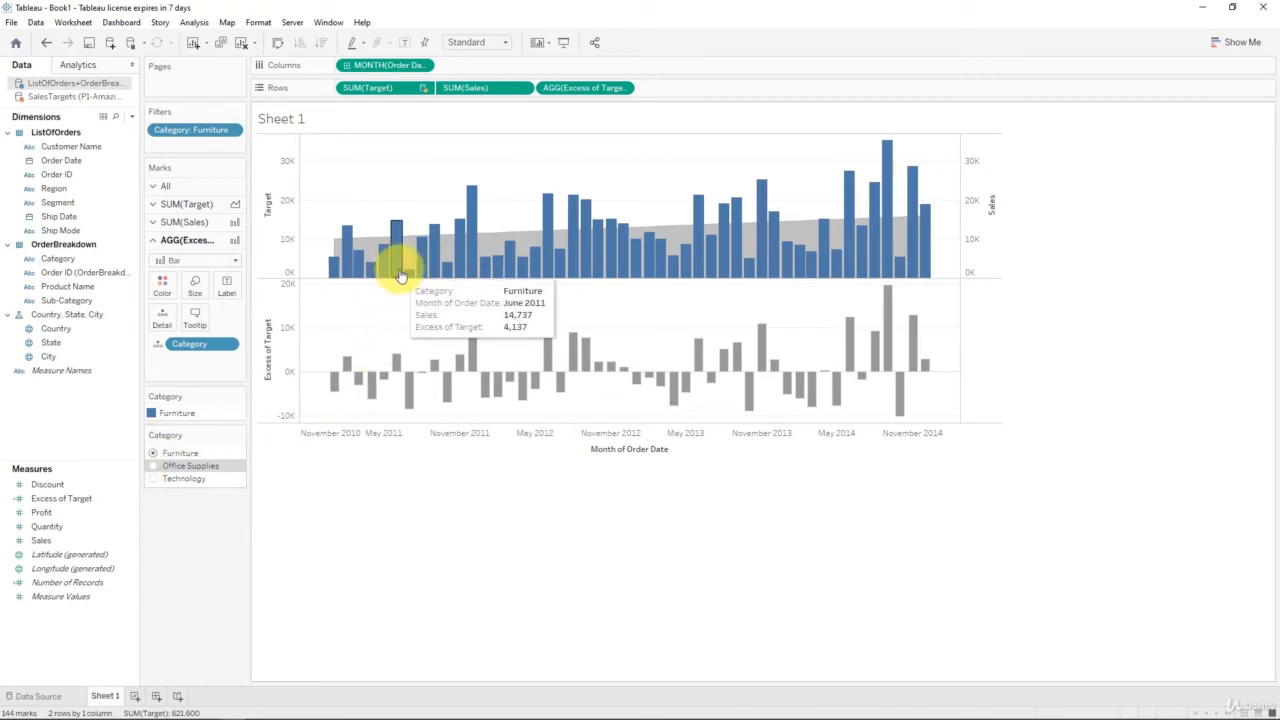
pyautogui.moveTo(399, 368)
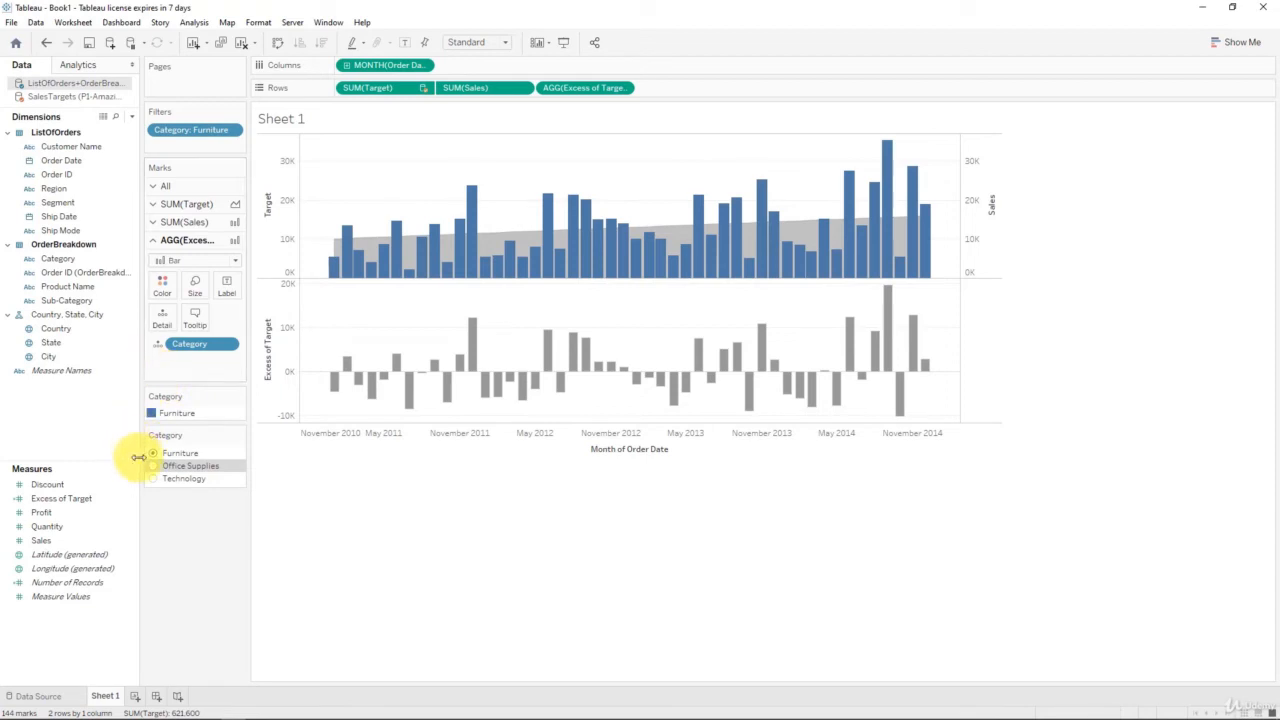
pyautogui.click(88, 500)
# Step: Color the Excess of Target bars by their value and move the legend under the Category filter
pyautogui.moveTo(88, 508); pyautogui.dragTo(163, 289)
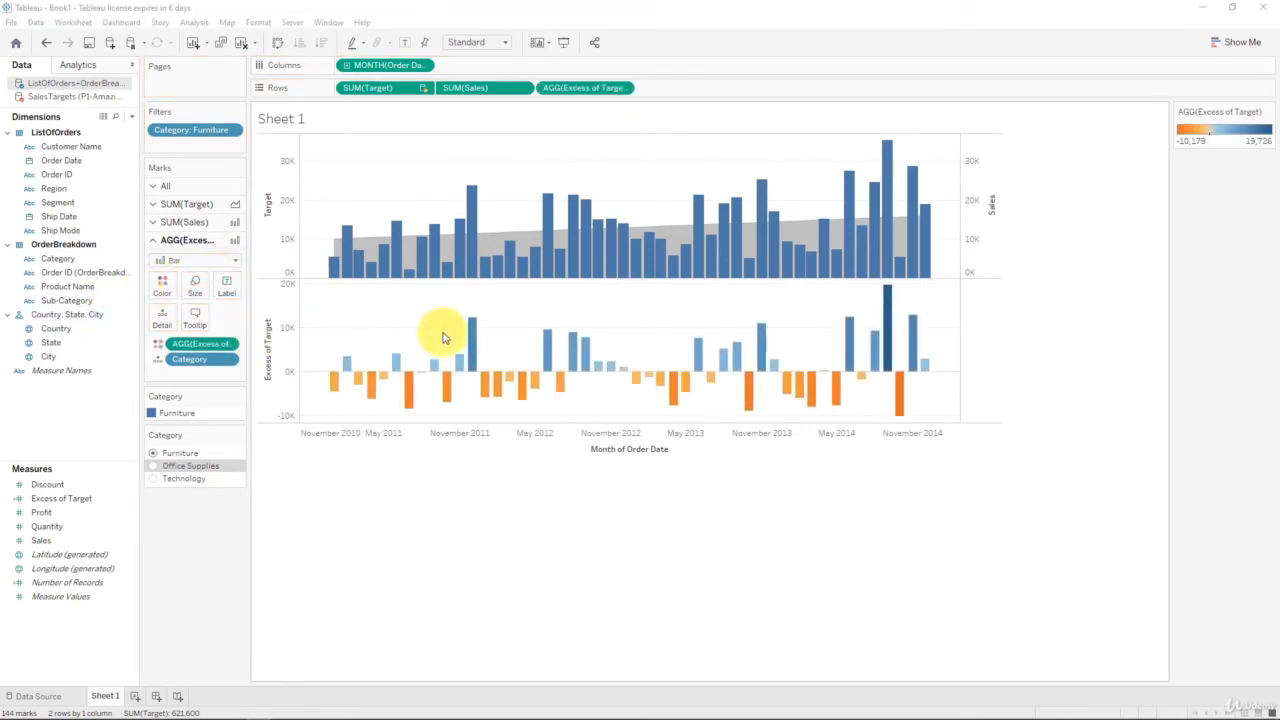
pyautogui.moveTo(497, 367)
pyautogui.moveTo(1190, 116); pyautogui.dragTo(235, 508)
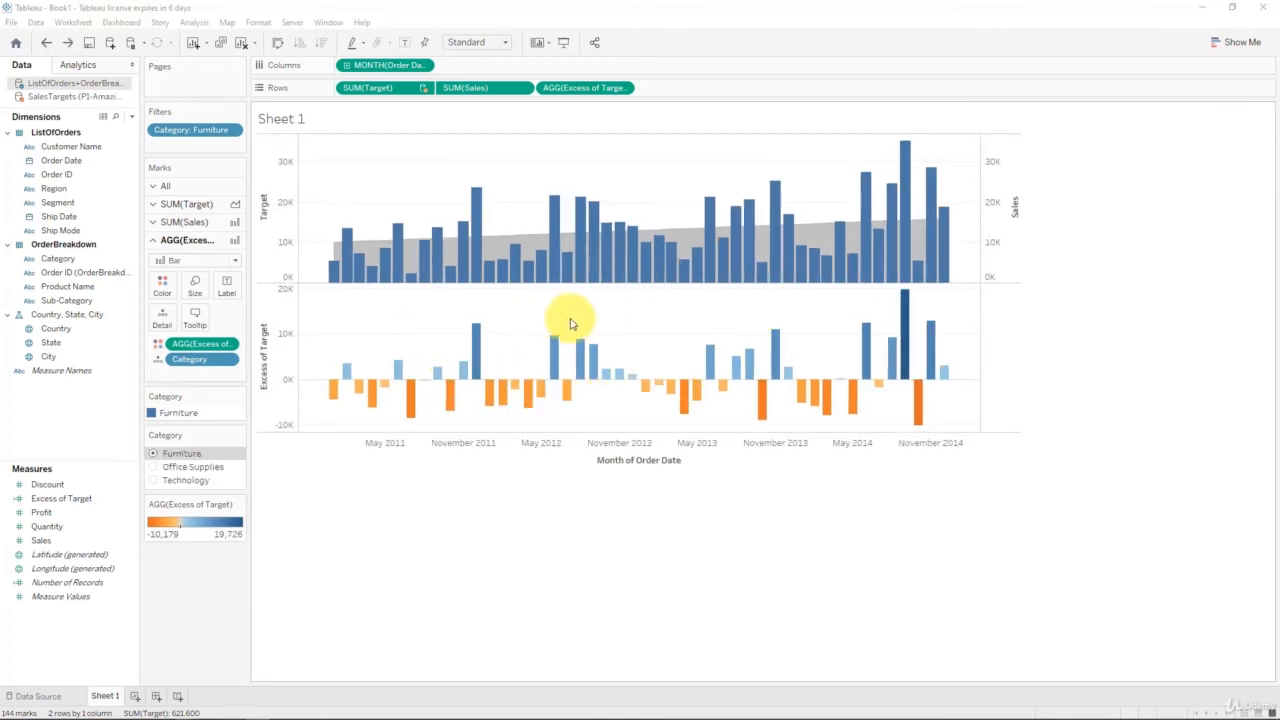
# Step: Make the worksheet font bold at size 12
pyautogui.rightClick(631, 302)
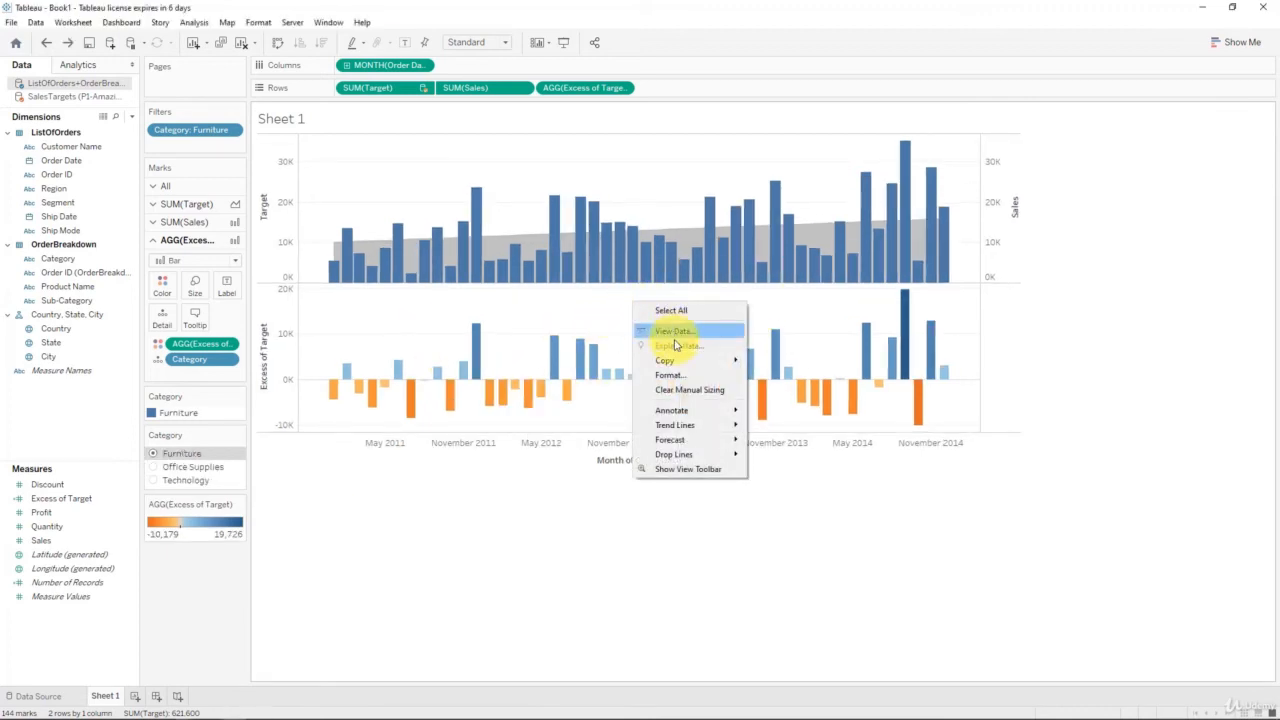
pyautogui.click(681, 376)
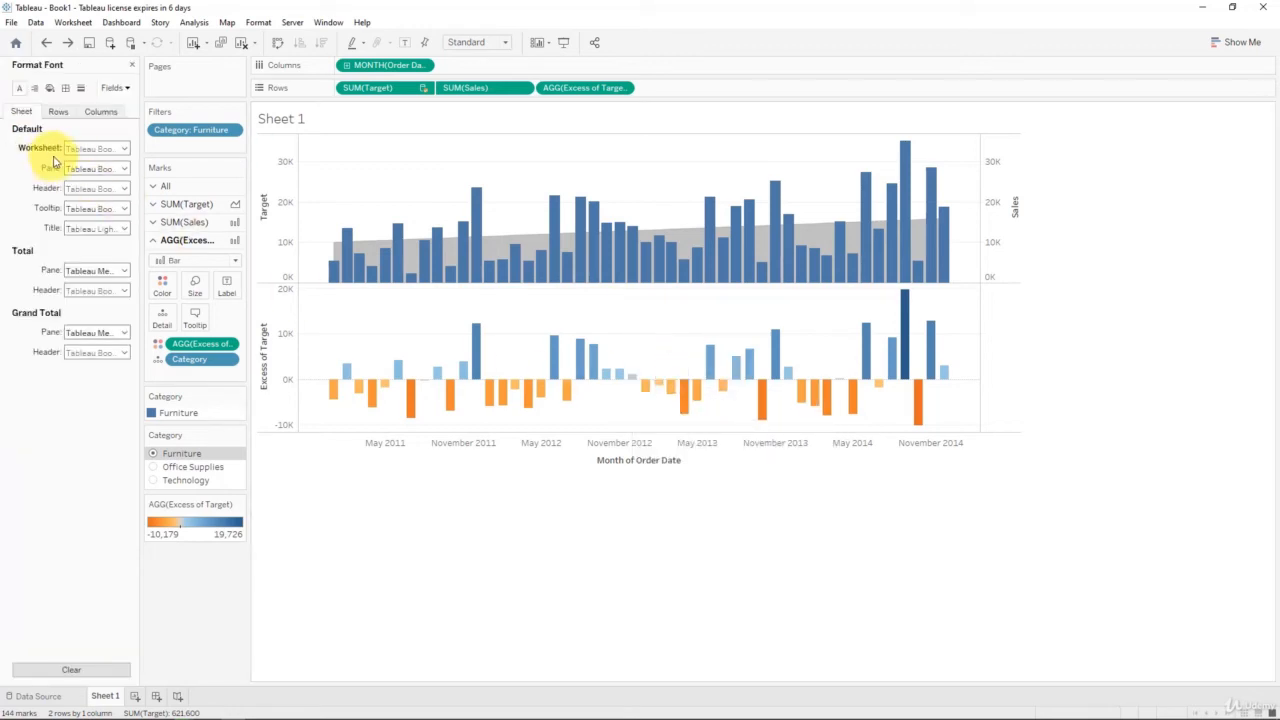
pyautogui.click(114, 168)
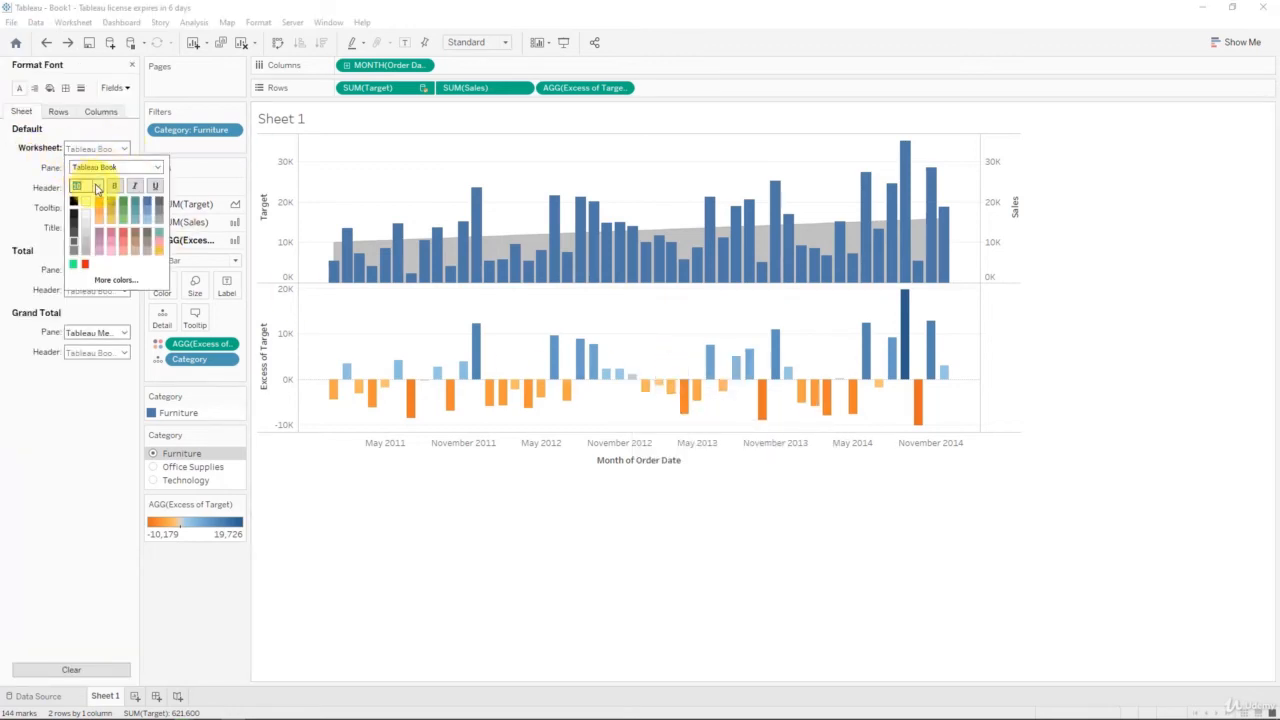
pyautogui.click(96, 188)
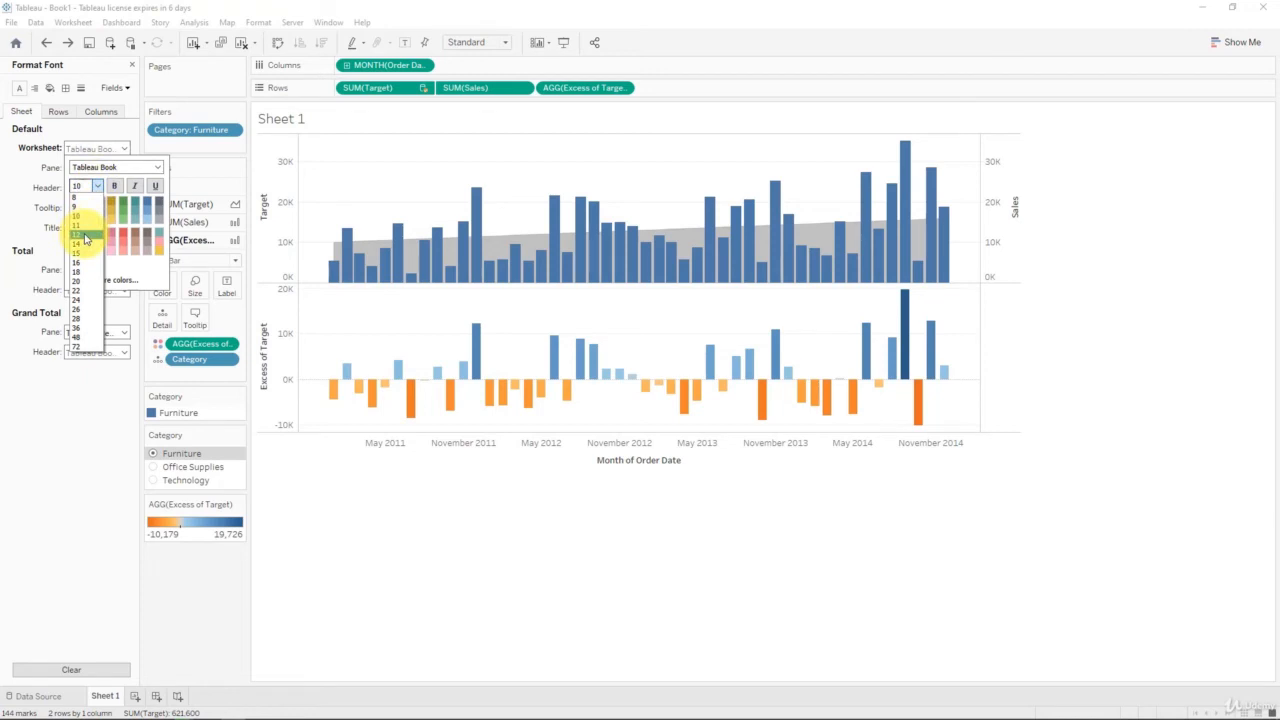
pyautogui.click(86, 235)
pyautogui.click(117, 190)
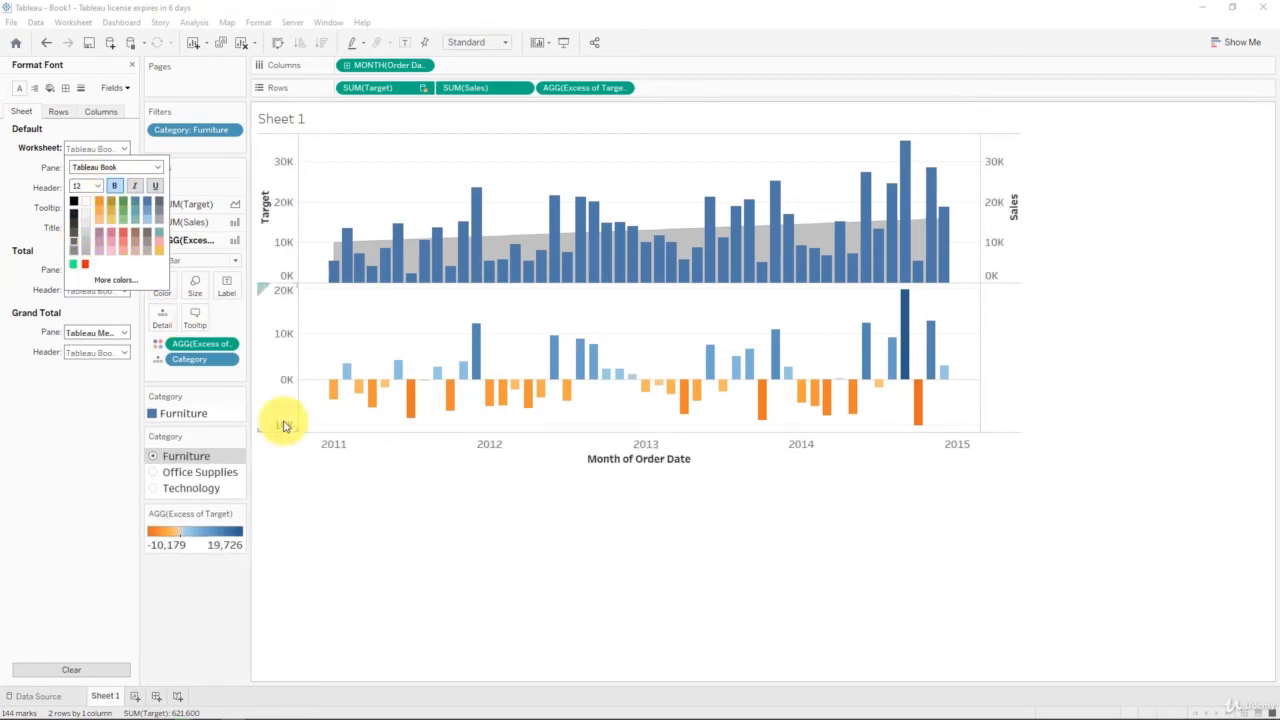
pyautogui.click(380, 519)
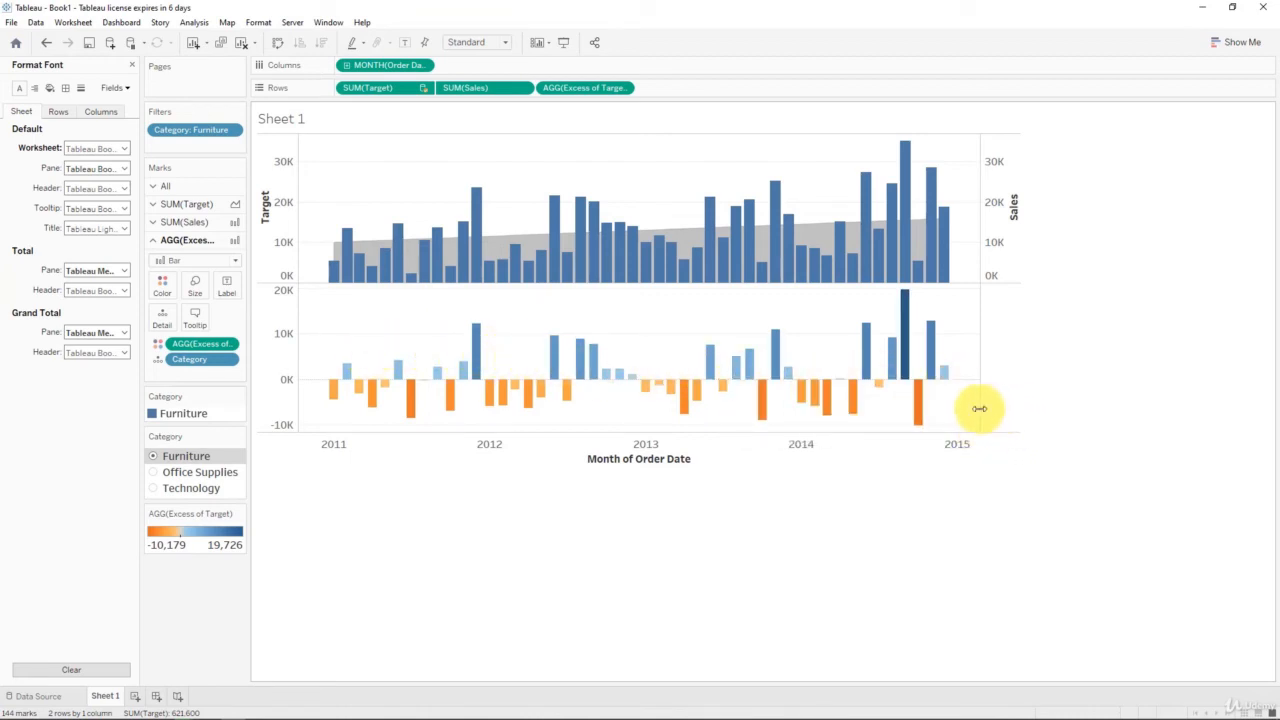
# Step: Widen the chart to the right and reduce the worksheet font to a smaller size
pyautogui.moveTo(987, 409); pyautogui.dragTo(988, 409)
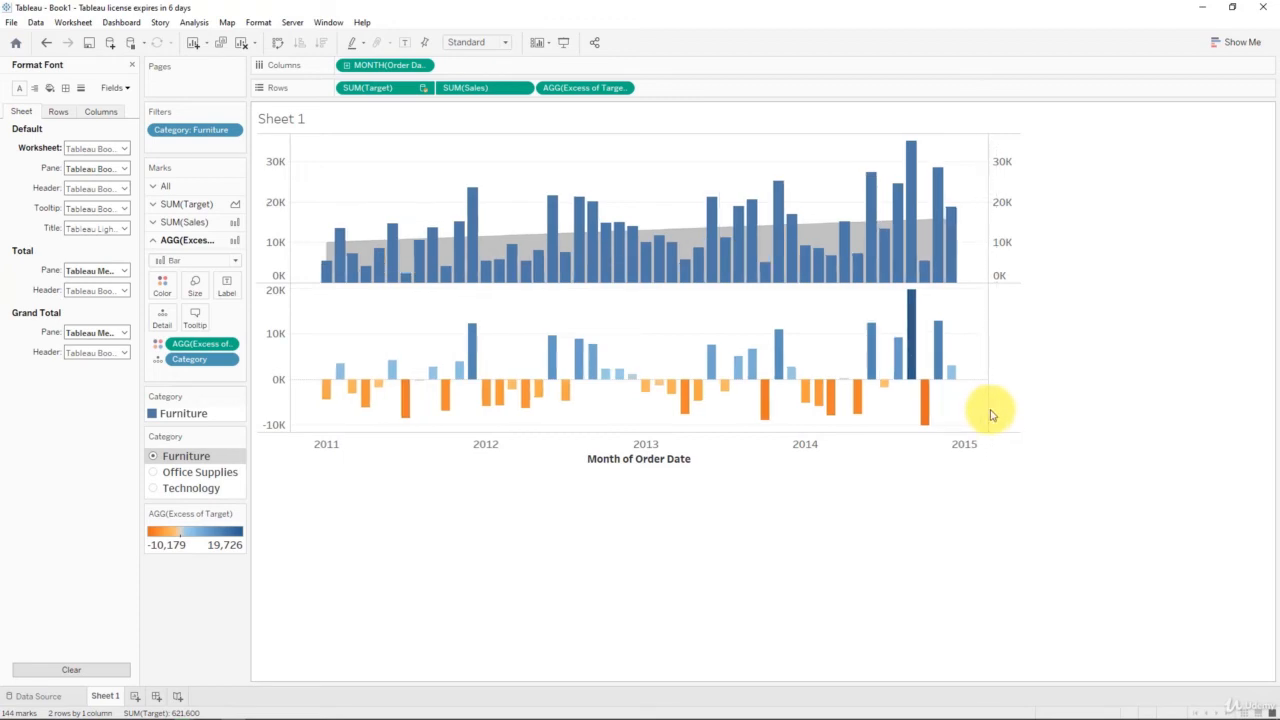
pyautogui.click(124, 149)
pyautogui.click(99, 187)
pyautogui.click(87, 217)
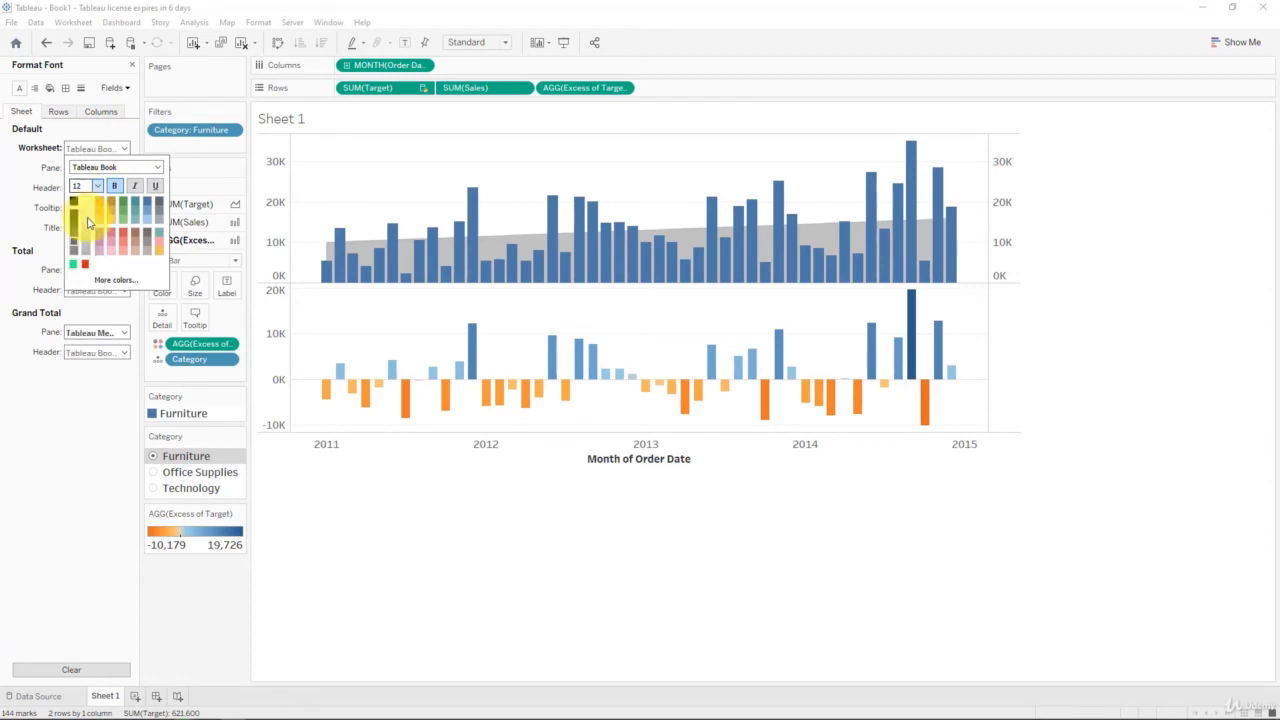
pyautogui.click(580, 568)
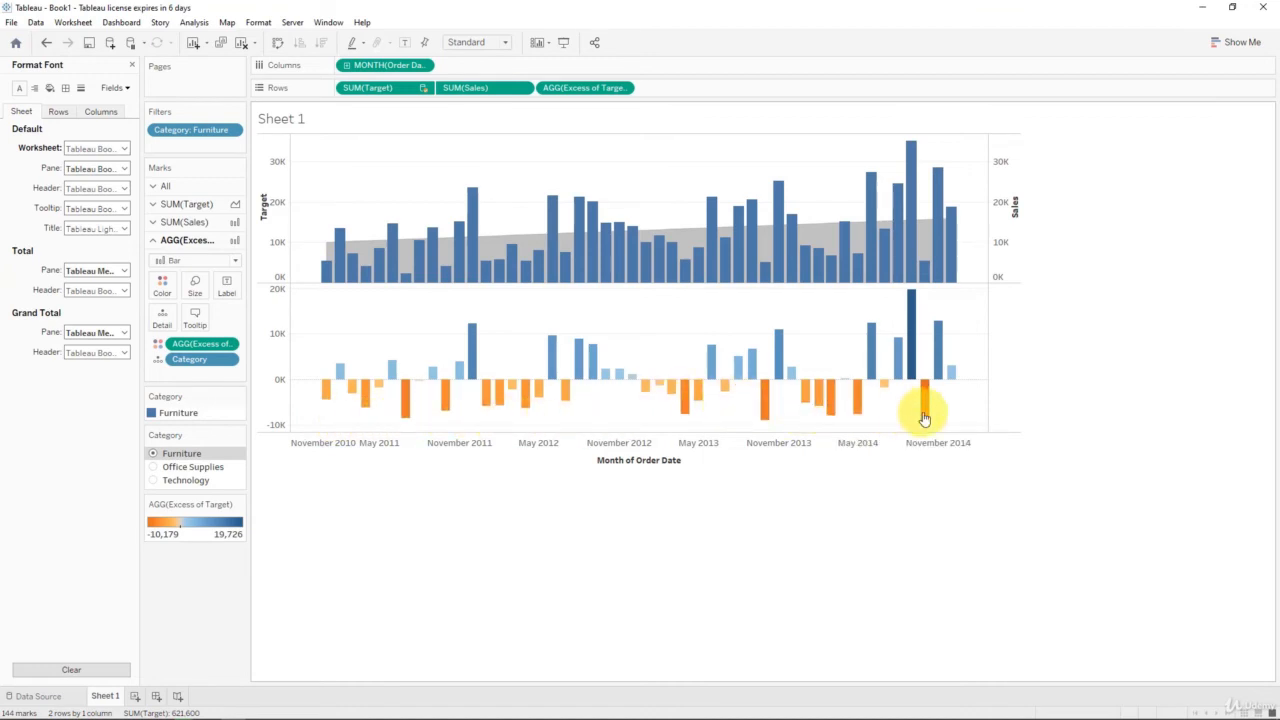
pyautogui.click(154, 468)
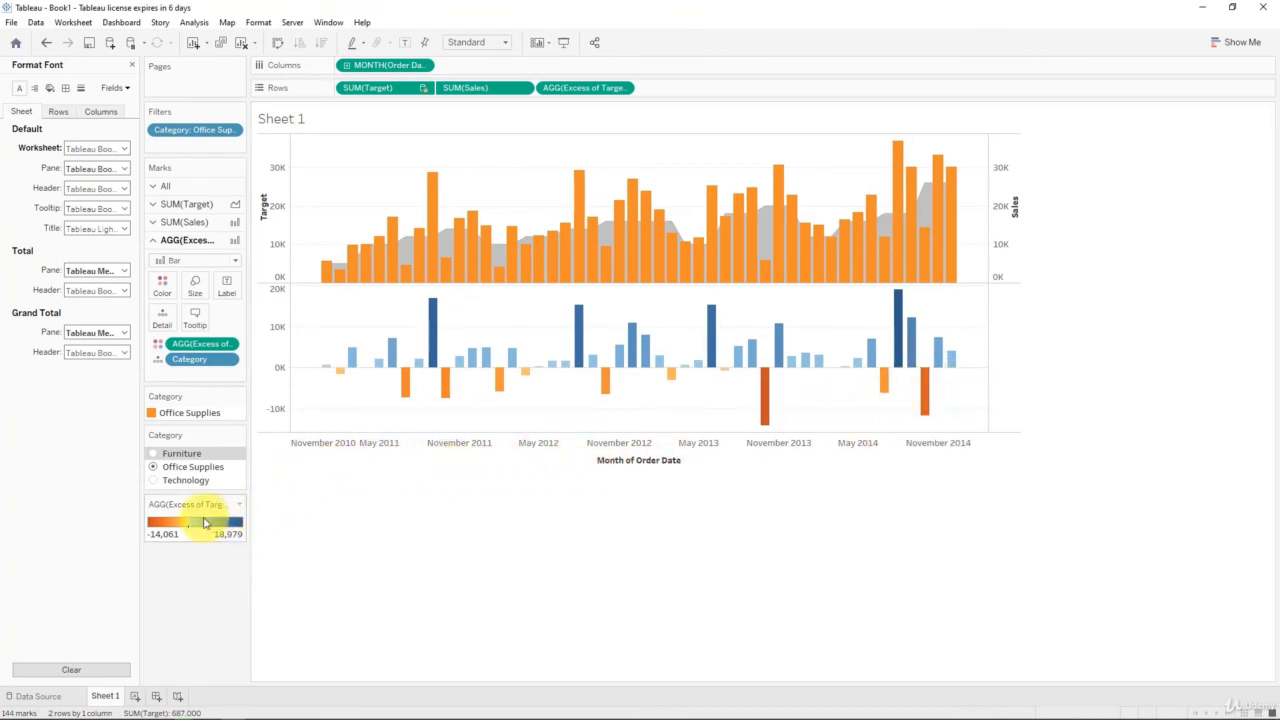
pyautogui.click(151, 481)
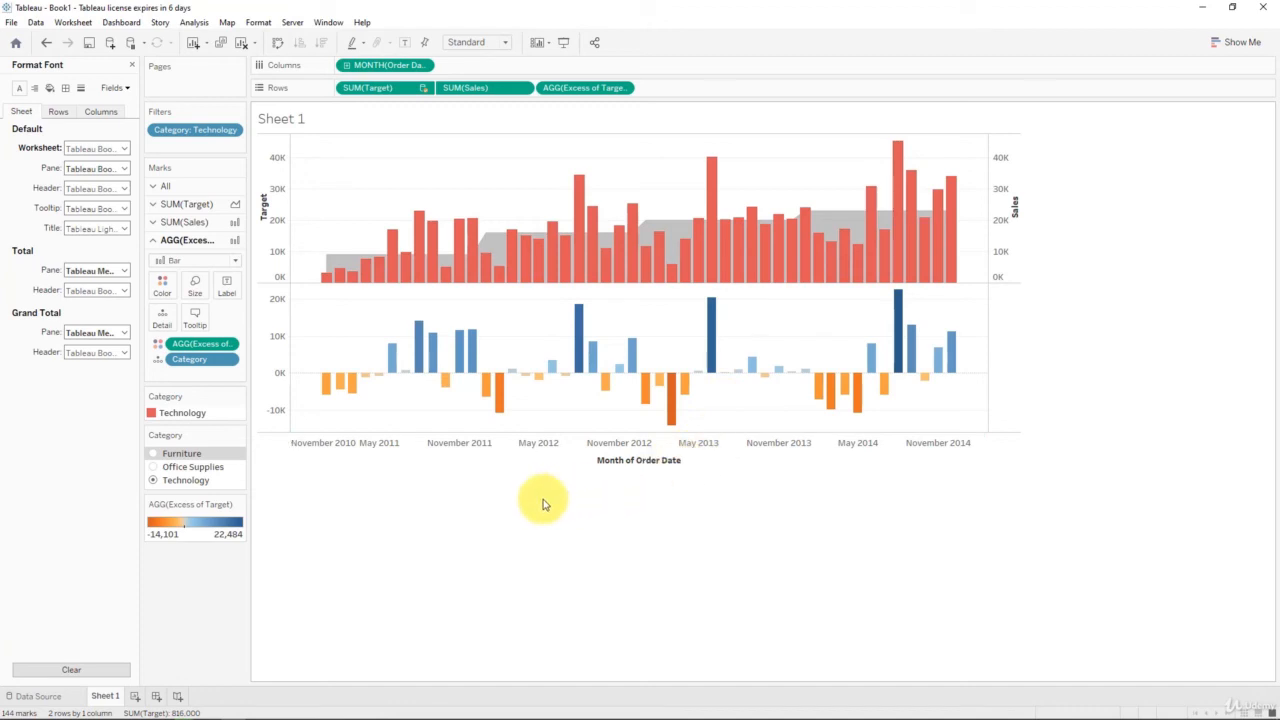
pyautogui.click(155, 457)
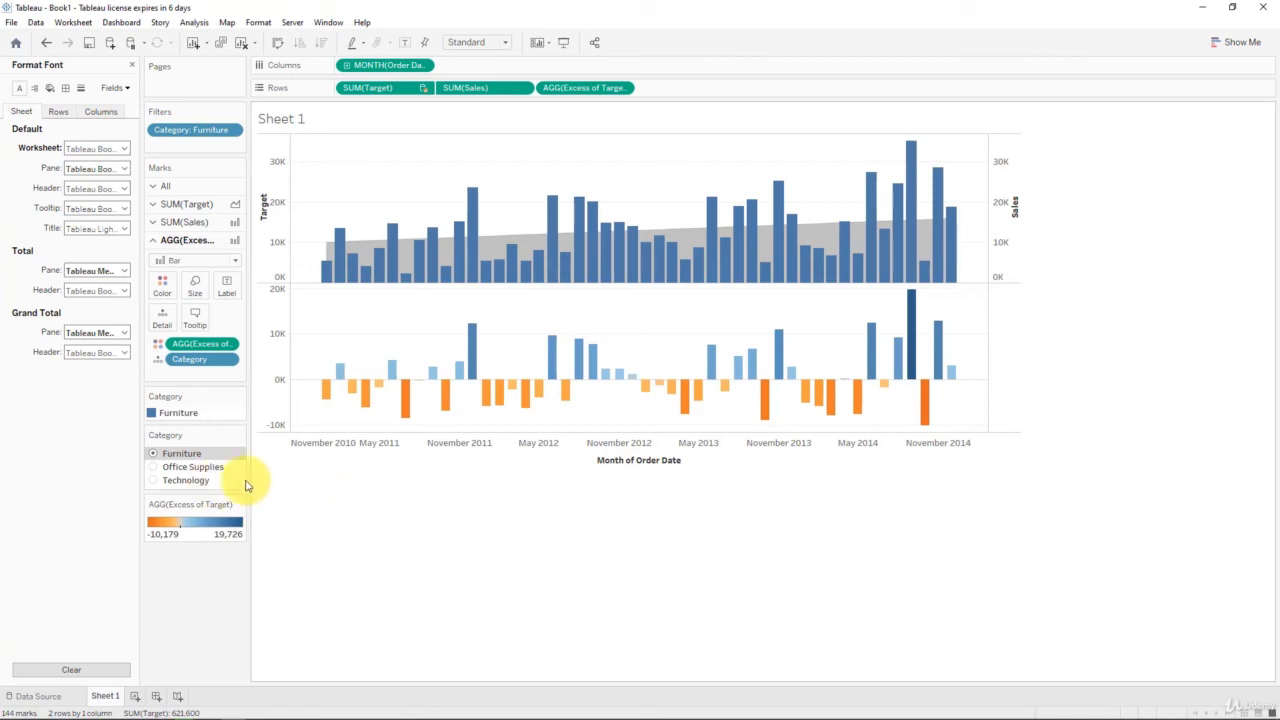
# Step: Switch the Category filter to Technology, then to Office Supplies
pyautogui.click(157, 482)
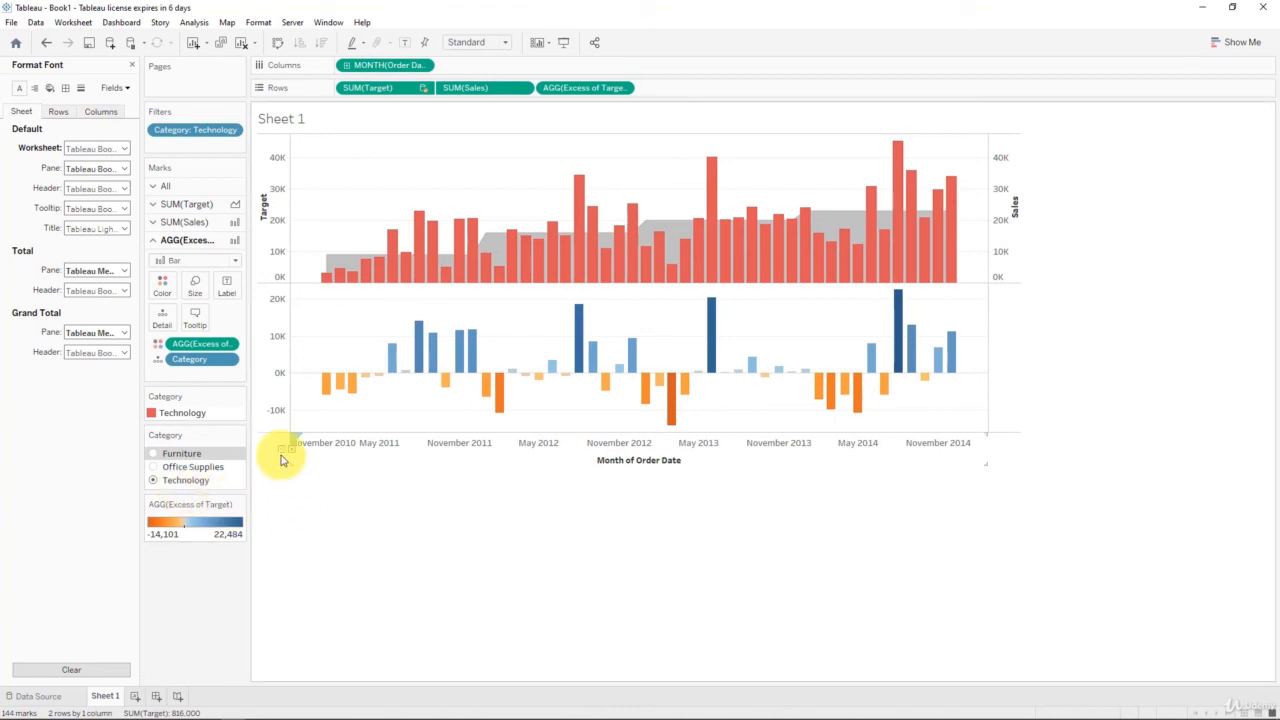
pyautogui.click(155, 468)
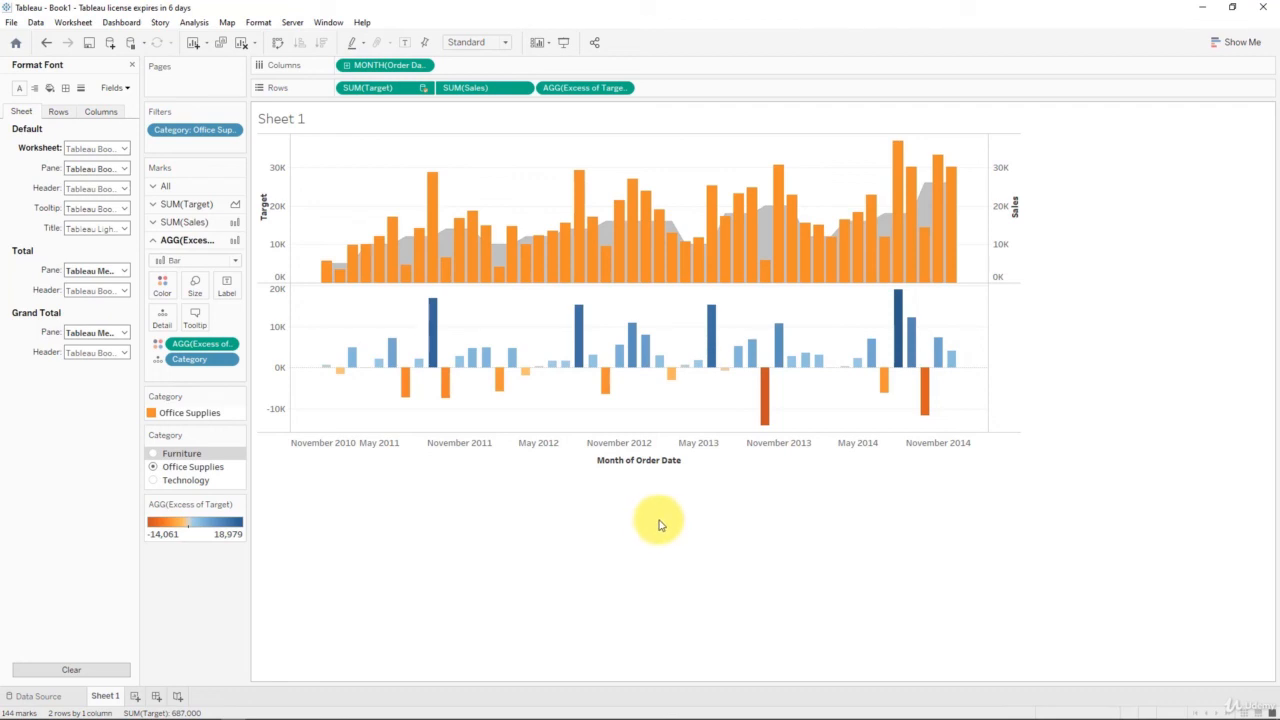
# Step: Hide the header of the right-hand Sales axis
pyautogui.rightClick(1008, 196)
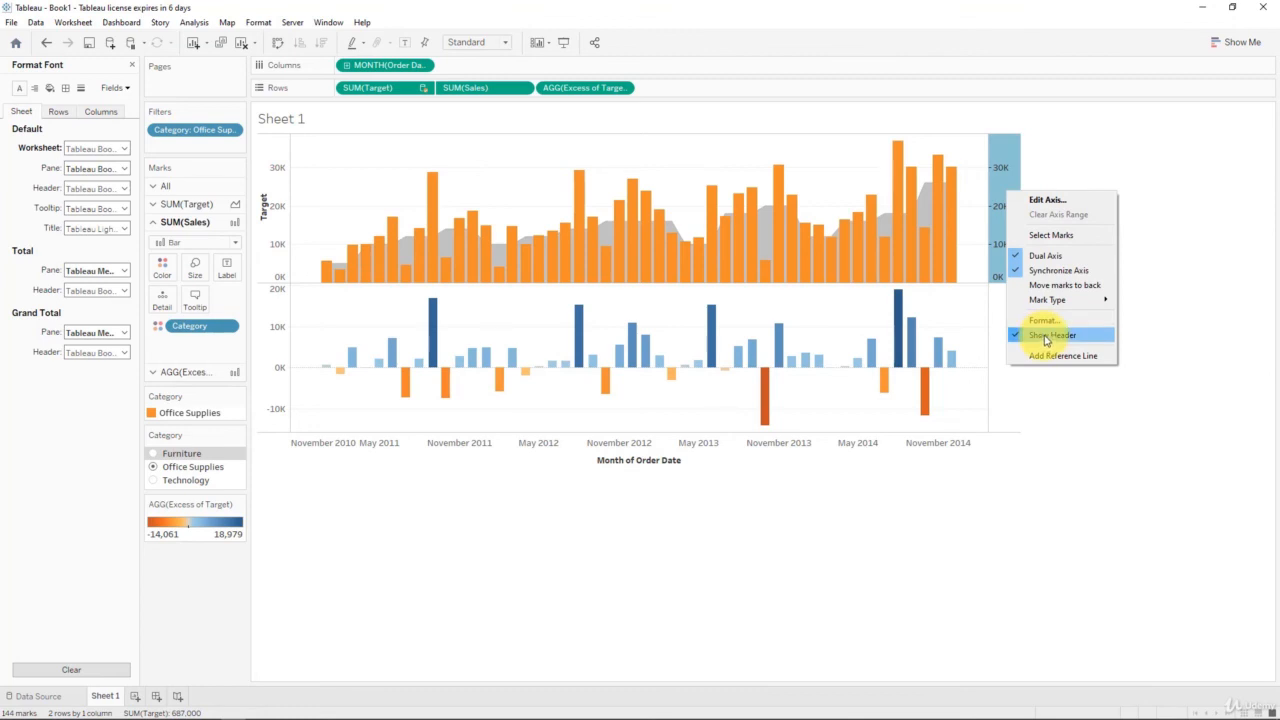
pyautogui.click(1091, 337)
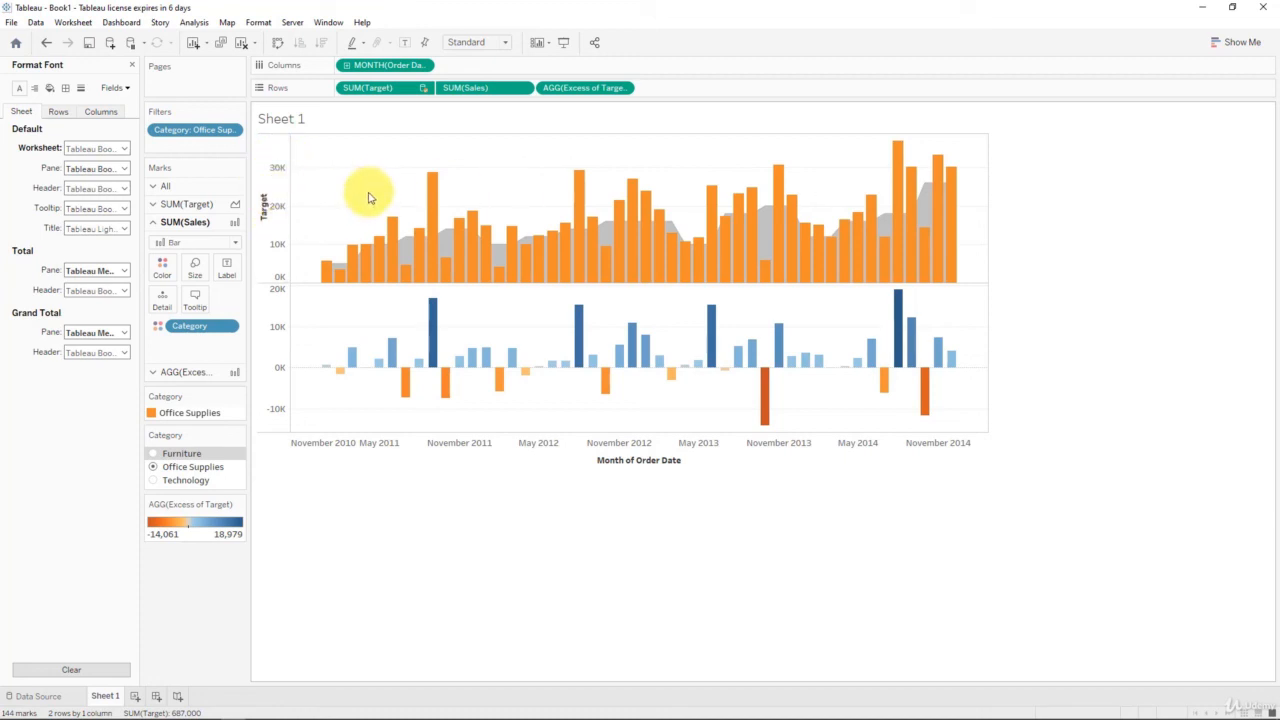
pyautogui.click(285, 180)
pyautogui.rightClick(285, 180)
pyautogui.press('Escape')
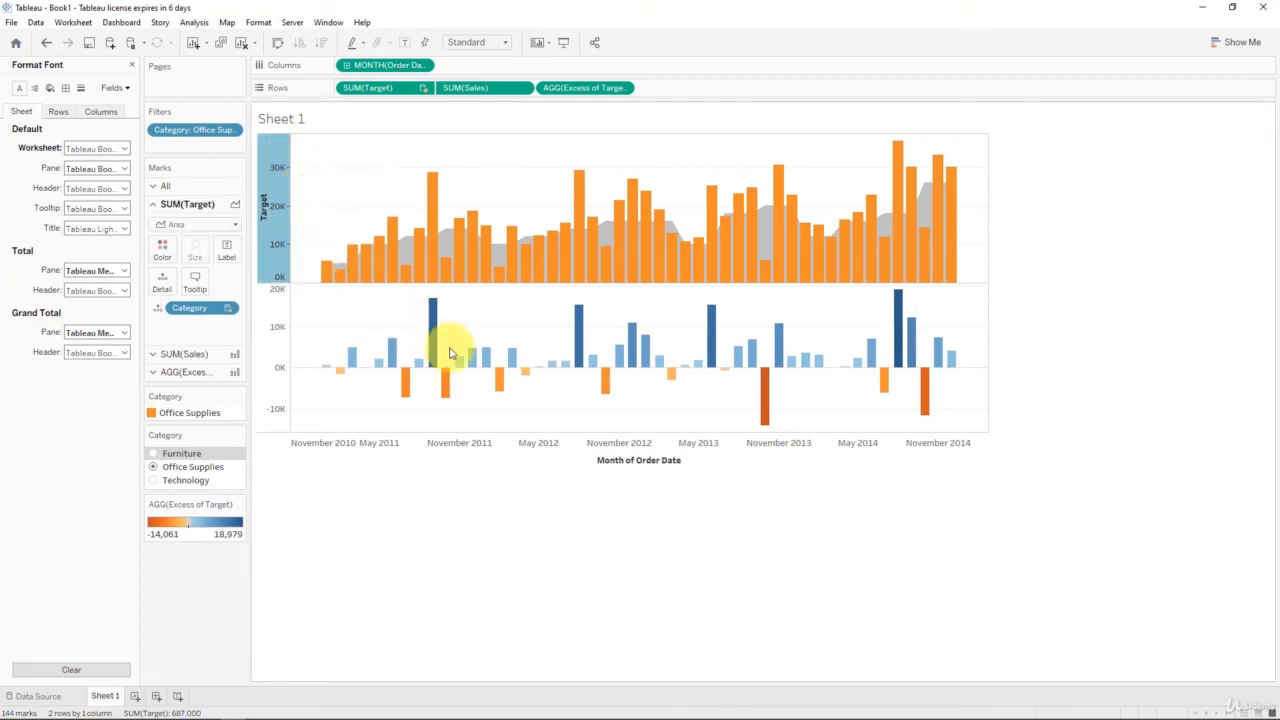
# Step: Title the left Target axis 'Sales/Target' and stretch the chart wider and taller
pyautogui.doubleClick(531, 449)
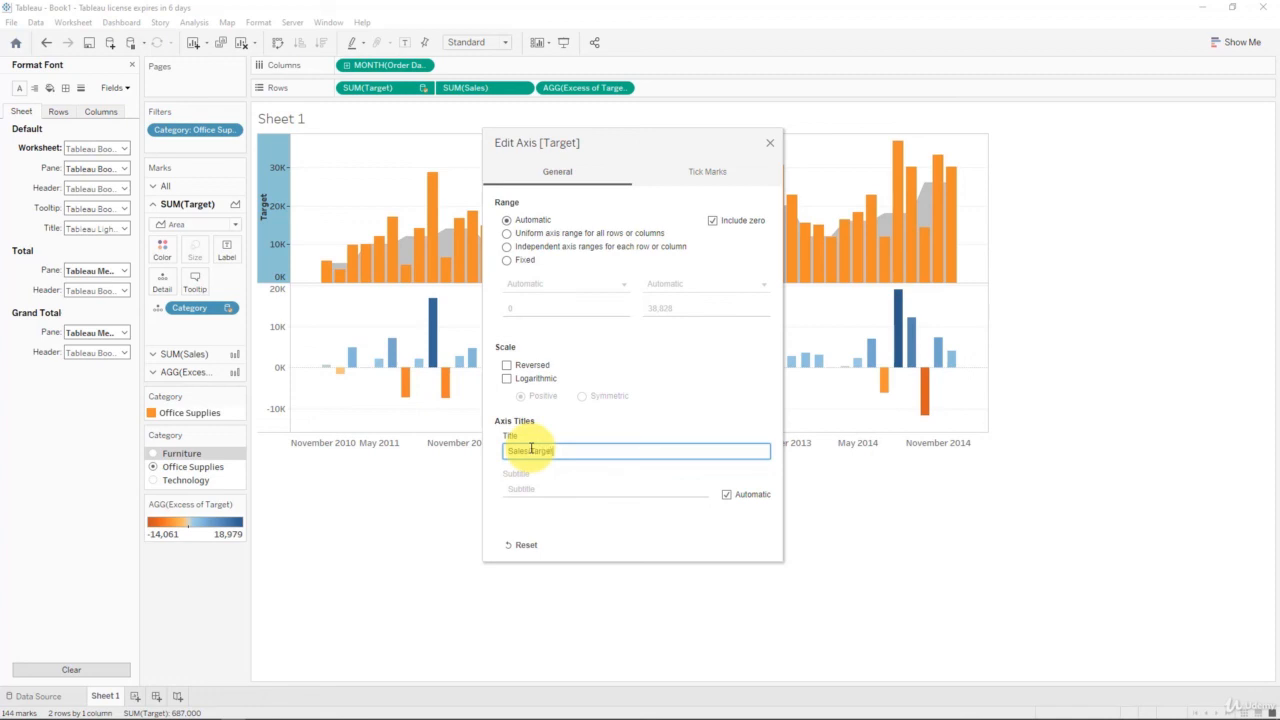
pyautogui.click(769, 143)
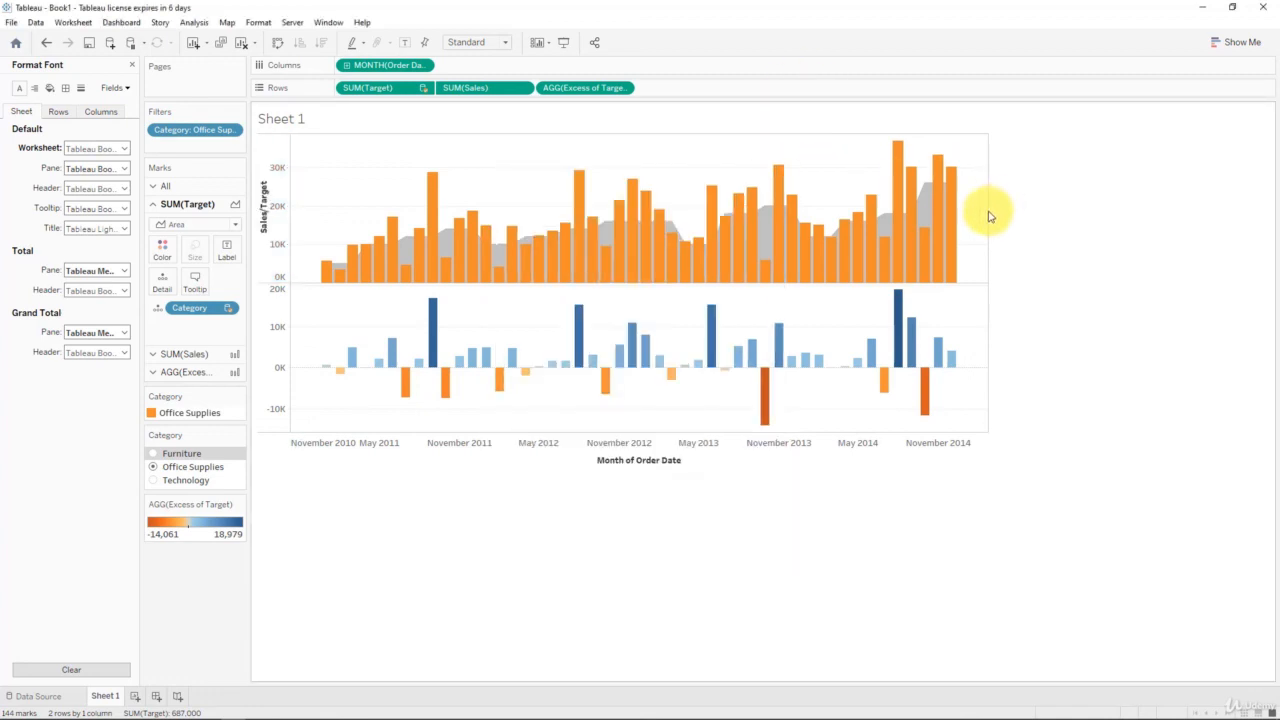
pyautogui.moveTo(988, 218); pyautogui.dragTo(1165, 223)
pyautogui.moveTo(837, 433)
pyautogui.mouseDown()
pyautogui.moveTo(836, 519)
pyautogui.moveTo(833, 432)
pyautogui.mouseUp()
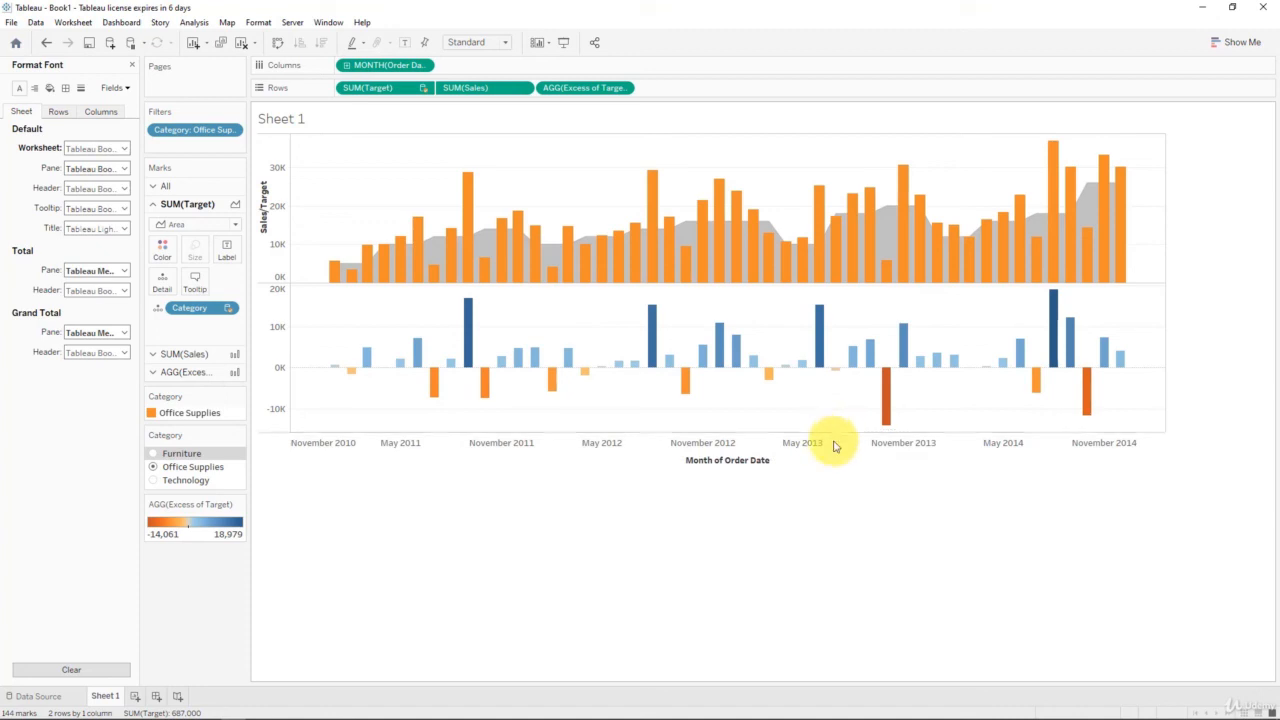